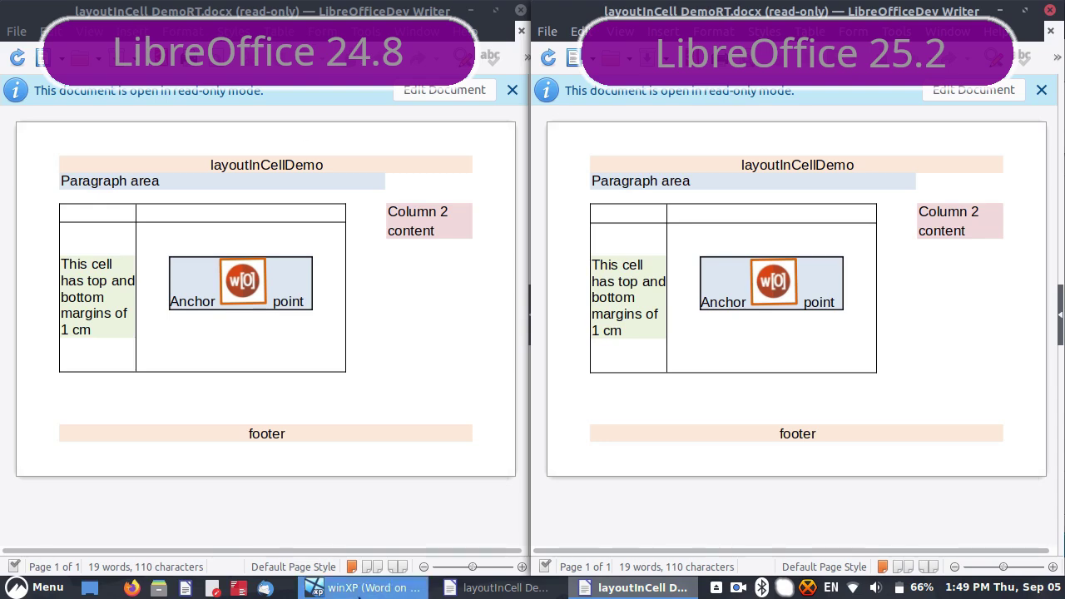
# - Switch from the LibreOffice comparison to the Word 2010 copy of layoutInCell DemoRT.docx
pyautogui.click(342, 587)
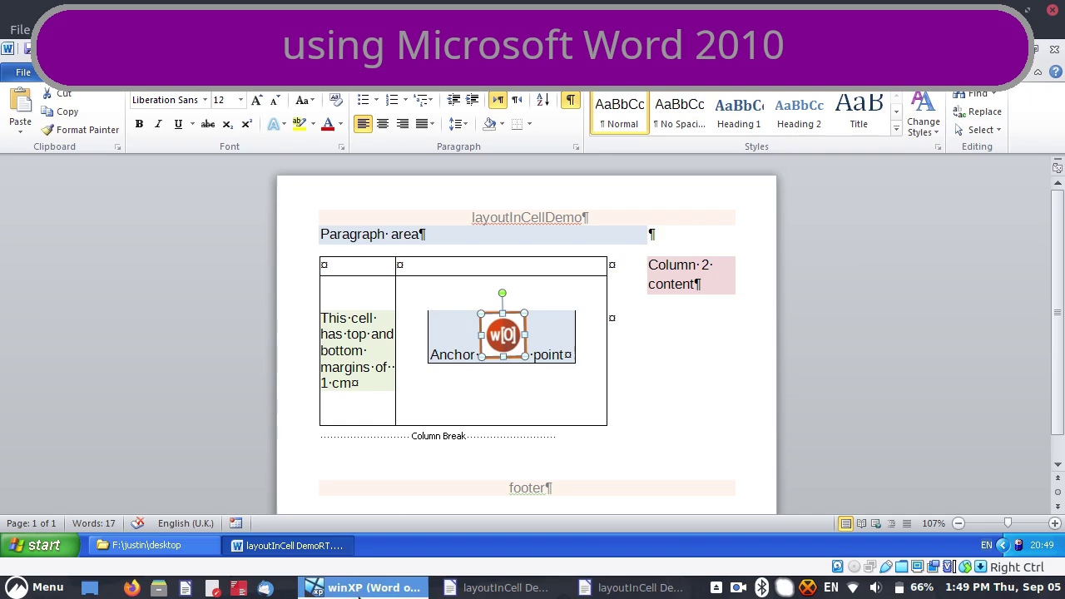
# - Set the logo's text wrapping to In front of text
pyautogui.rightClick(510, 358)
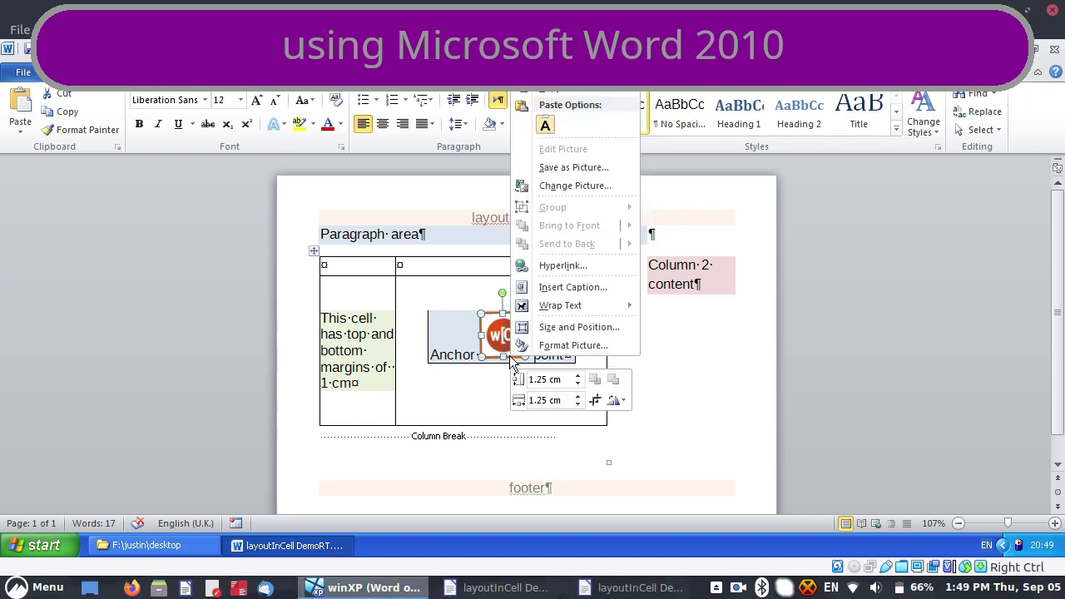
pyautogui.click(599, 327)
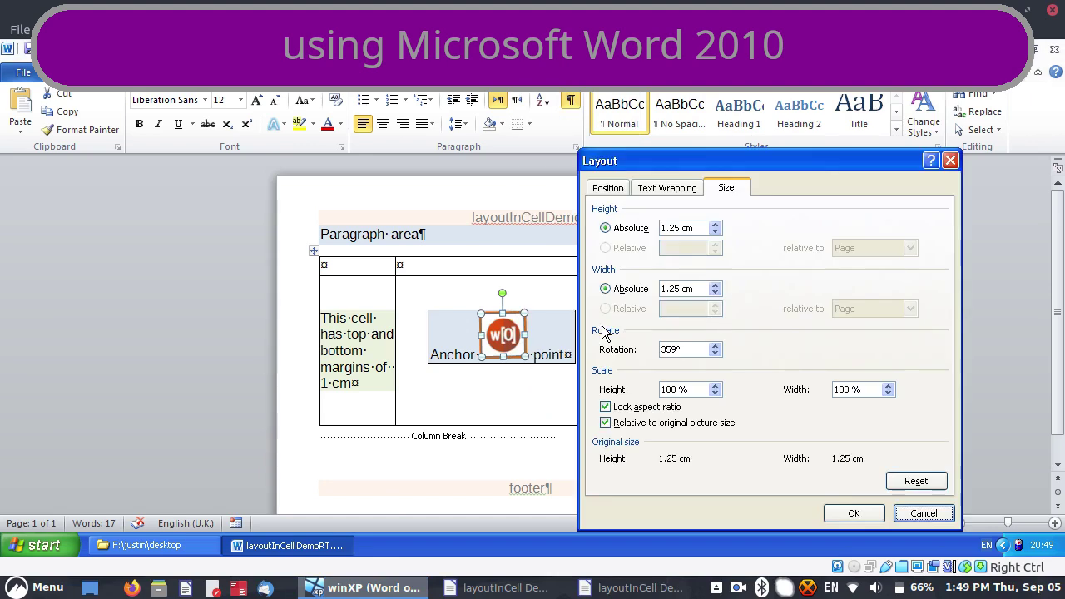
pyautogui.moveTo(629, 176); pyautogui.dragTo(70, 139)
pyautogui.click(39, 158)
pyautogui.click(98, 158)
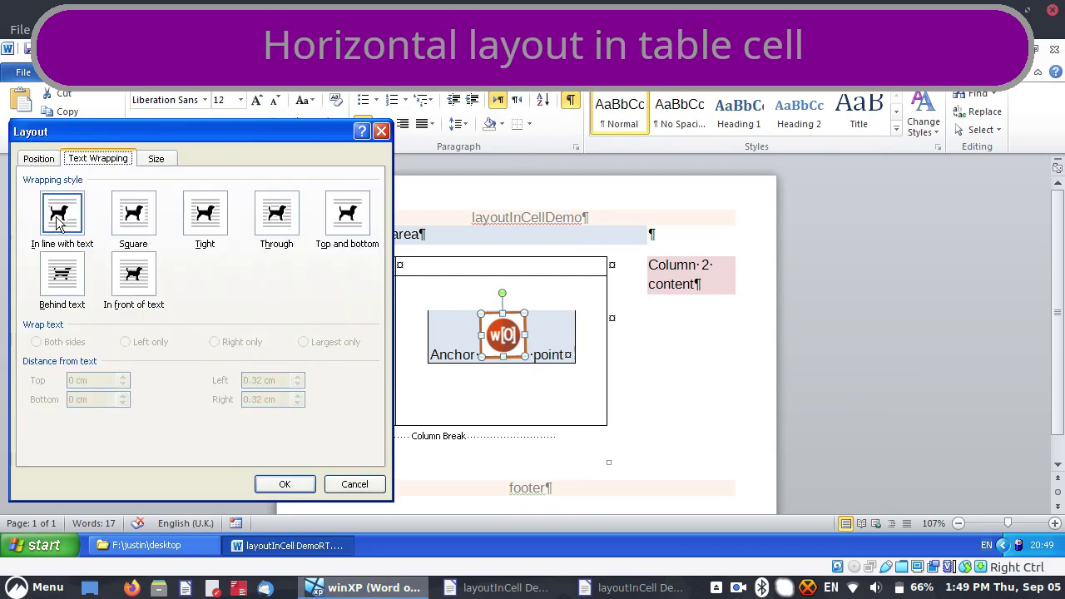
pyautogui.click(136, 279)
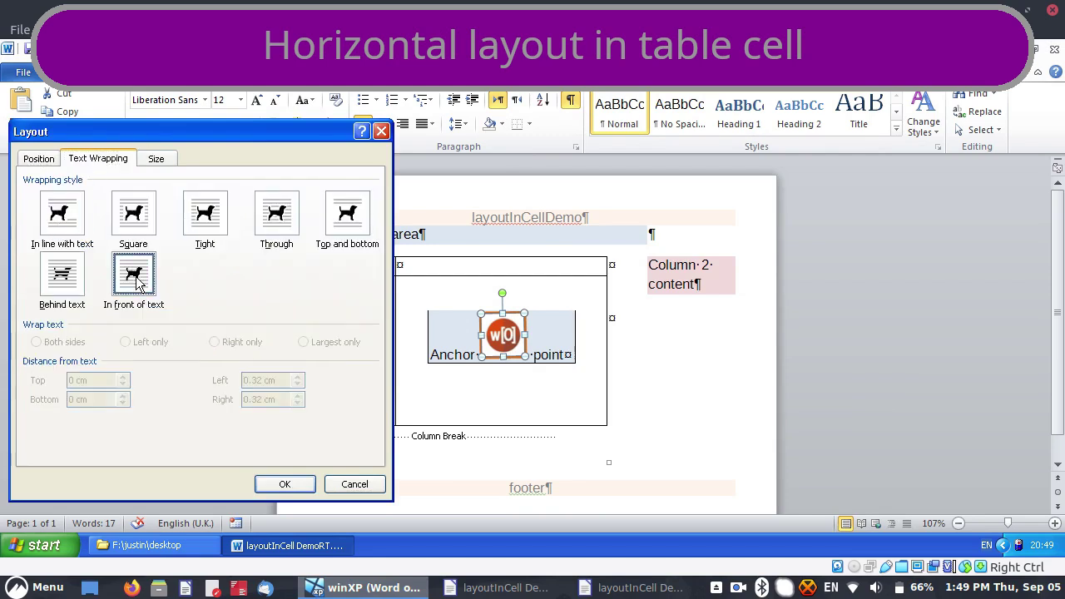
# - Align the logo horizontally Right relative to Page, keeping Layout in table cell on
pyautogui.click(46, 158)
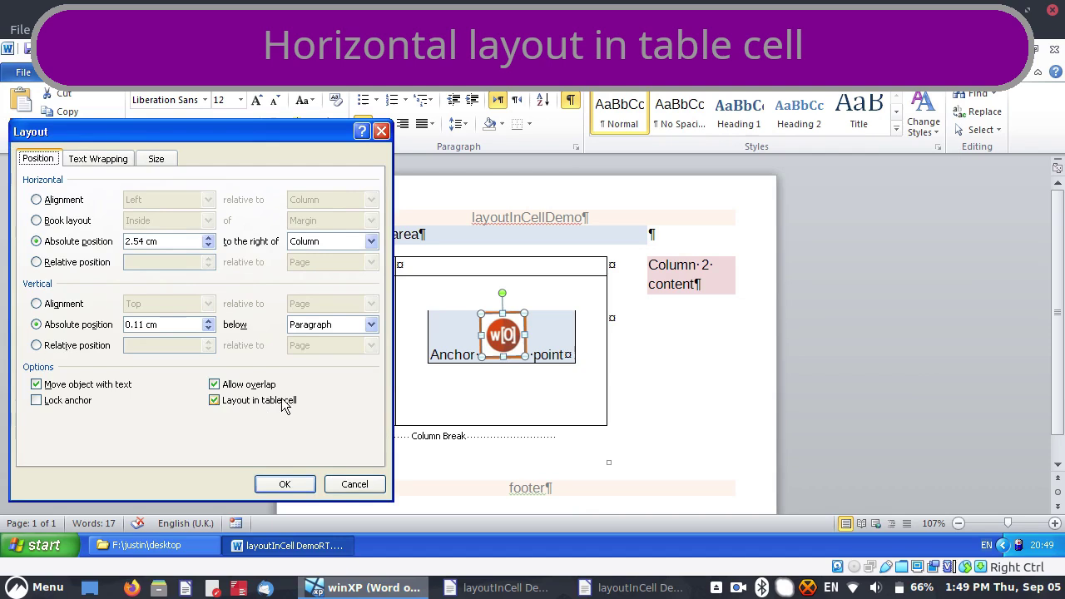
pyautogui.click(60, 201)
pyautogui.click(189, 204)
pyautogui.click(164, 235)
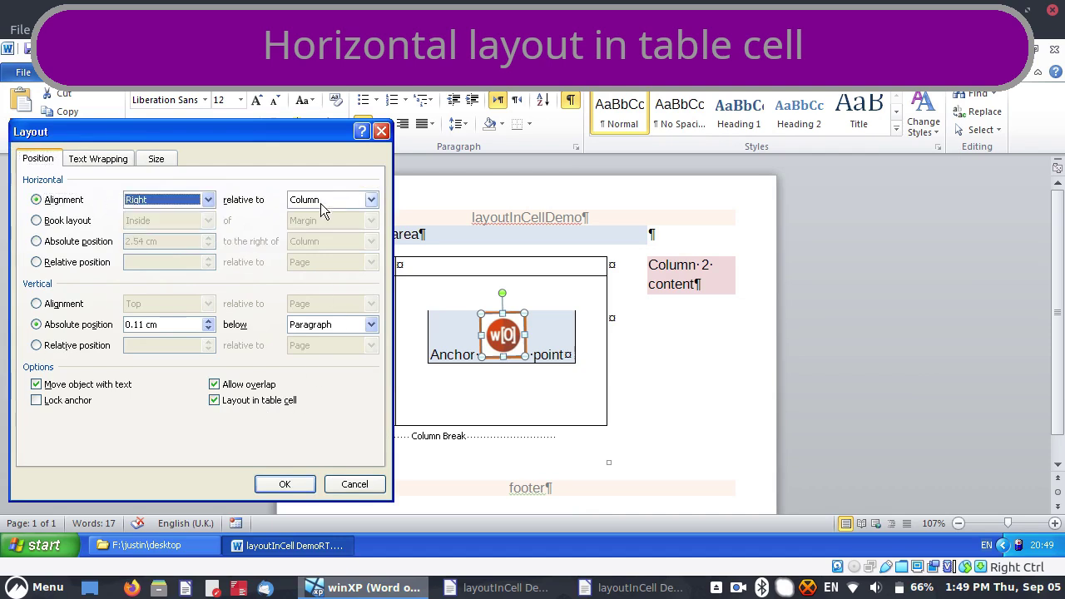
pyautogui.click(342, 199)
pyautogui.click(311, 224)
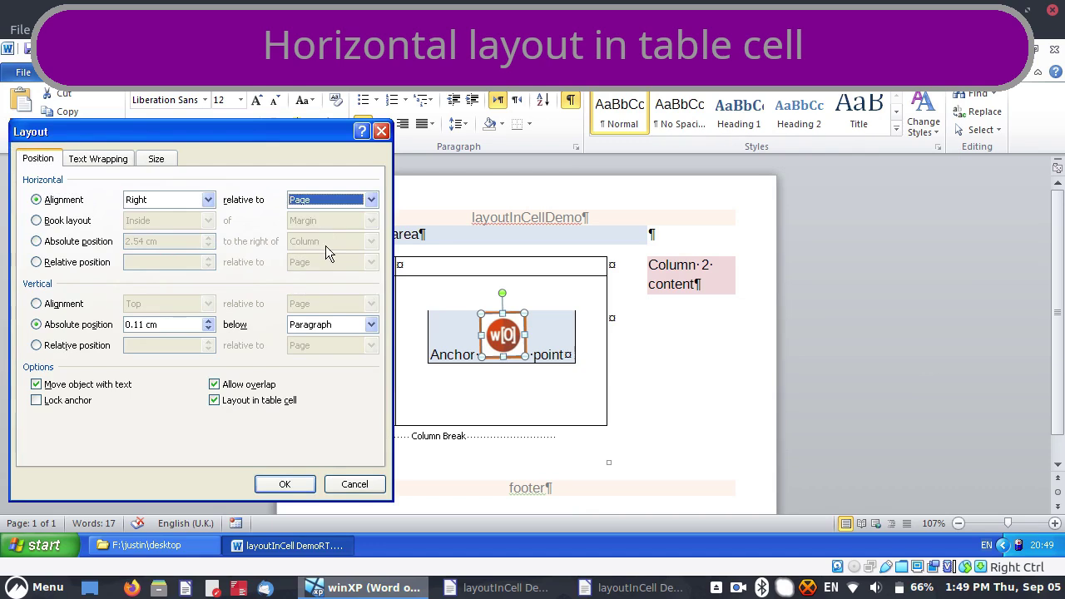
pyautogui.click(285, 485)
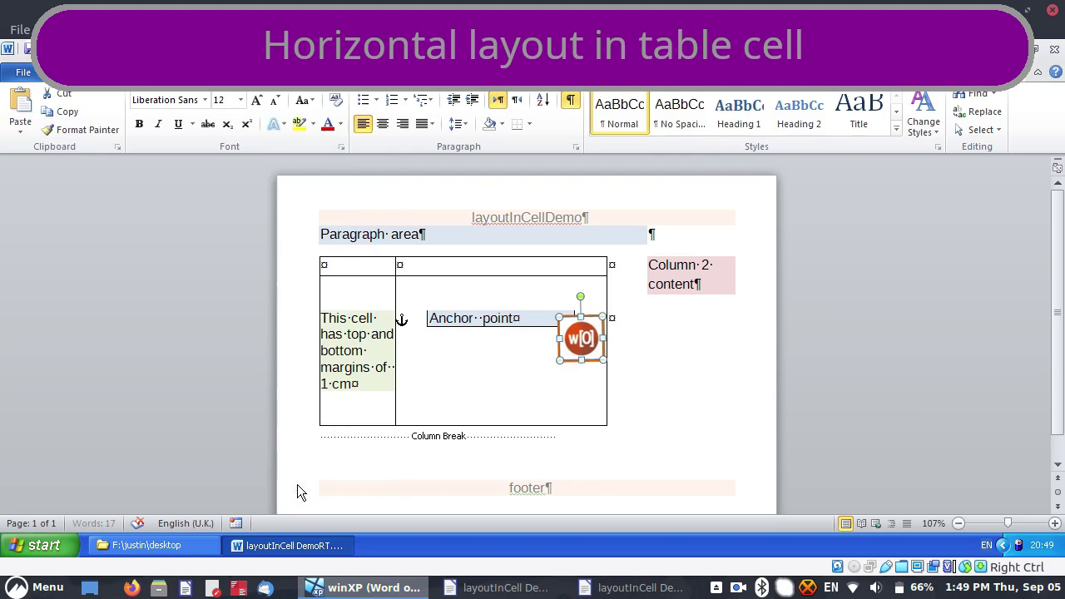
# - Turn off Layout in table cell for the logo to see where it moves
pyautogui.rightClick(572, 352)
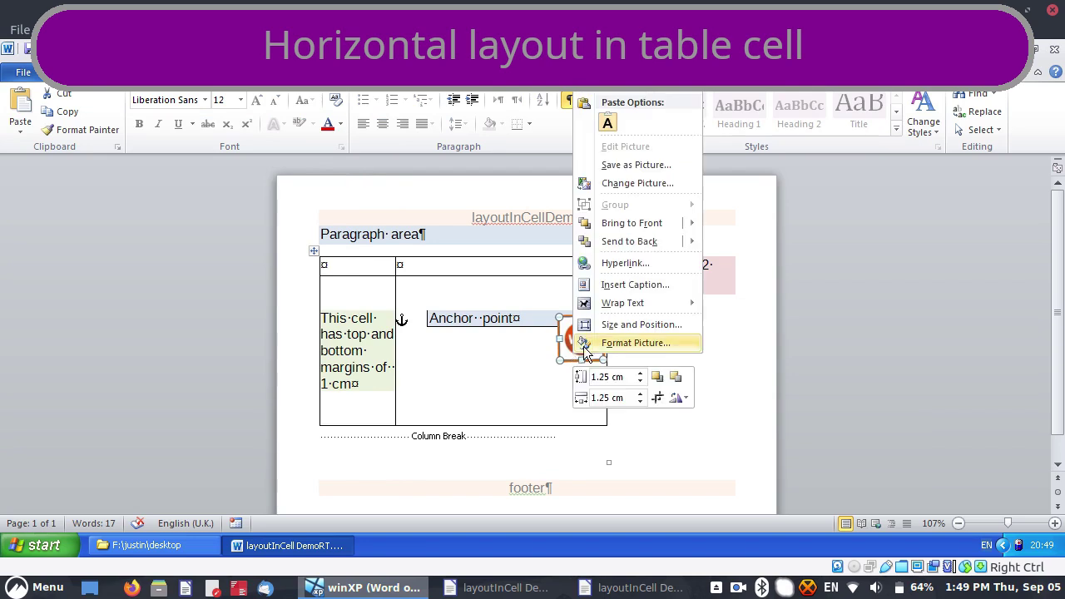
pyautogui.click(641, 324)
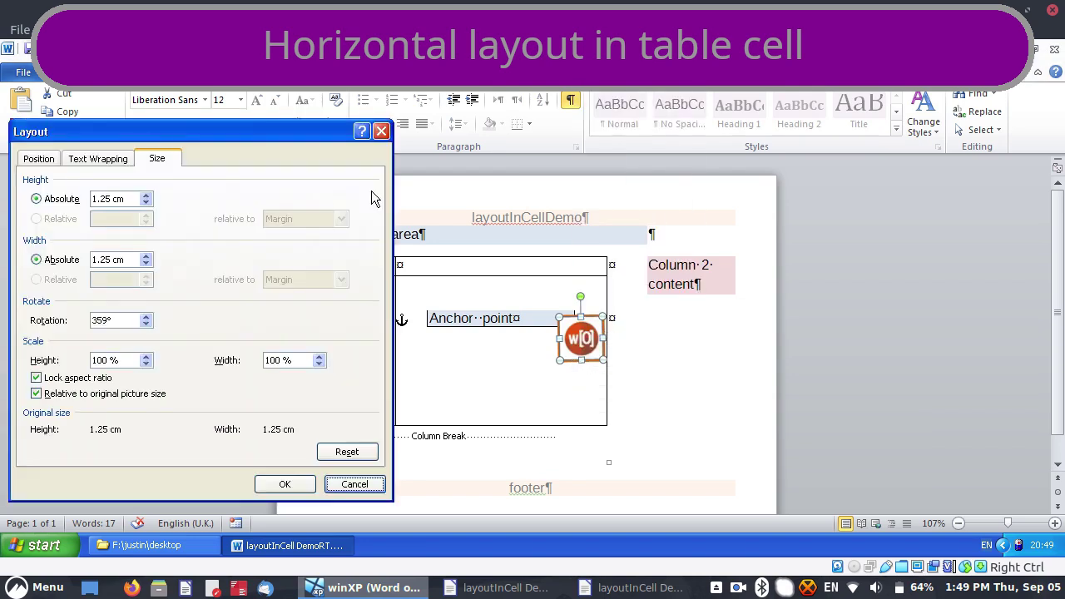
pyautogui.click(45, 159)
pyautogui.click(265, 405)
pyautogui.click(284, 484)
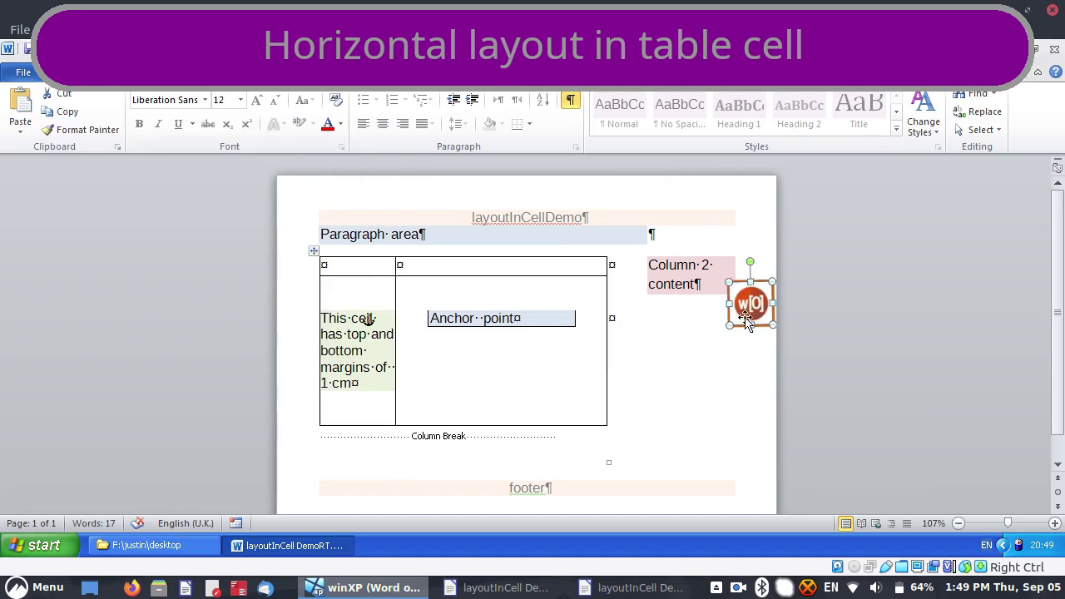
# - Turn Layout in table cell back on for the logo, then bring up LibreOffice
pyautogui.rightClick(745, 323)
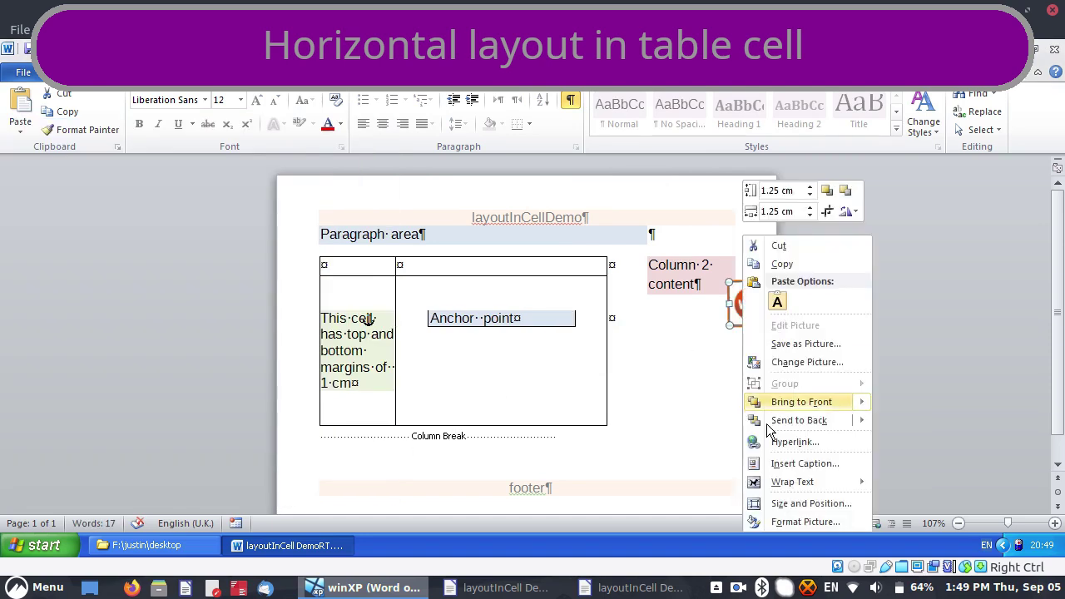
pyautogui.click(785, 504)
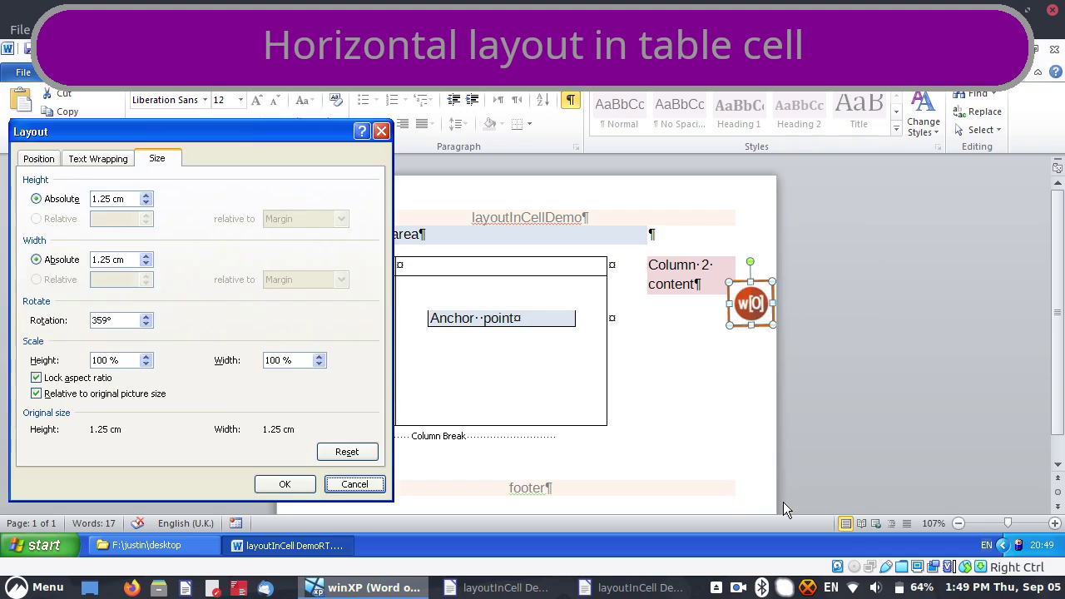
pyautogui.click(38, 158)
pyautogui.click(266, 403)
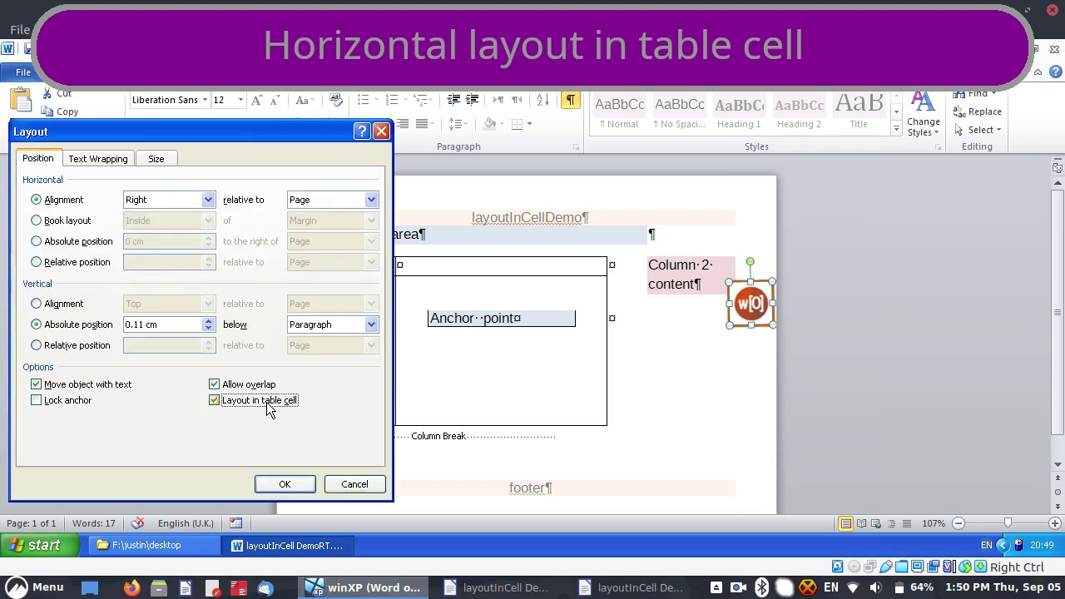
pyautogui.click(284, 485)
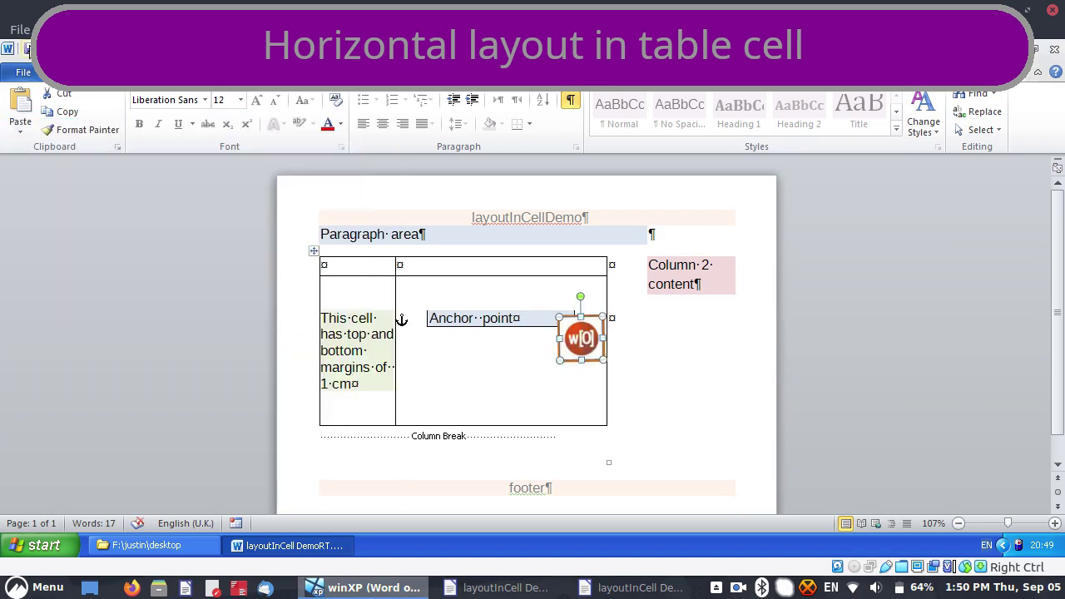
pyautogui.click(320, 587)
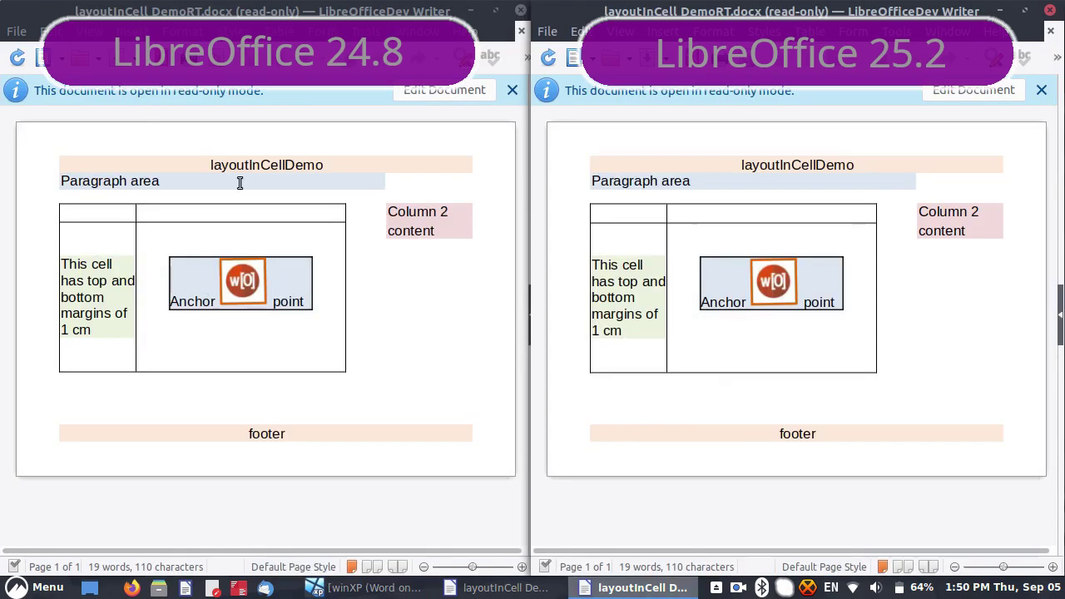
# - Reload the document in LibreOffice 24.8 and 25.2, then return to Word 2010
pyautogui.click(24, 55)
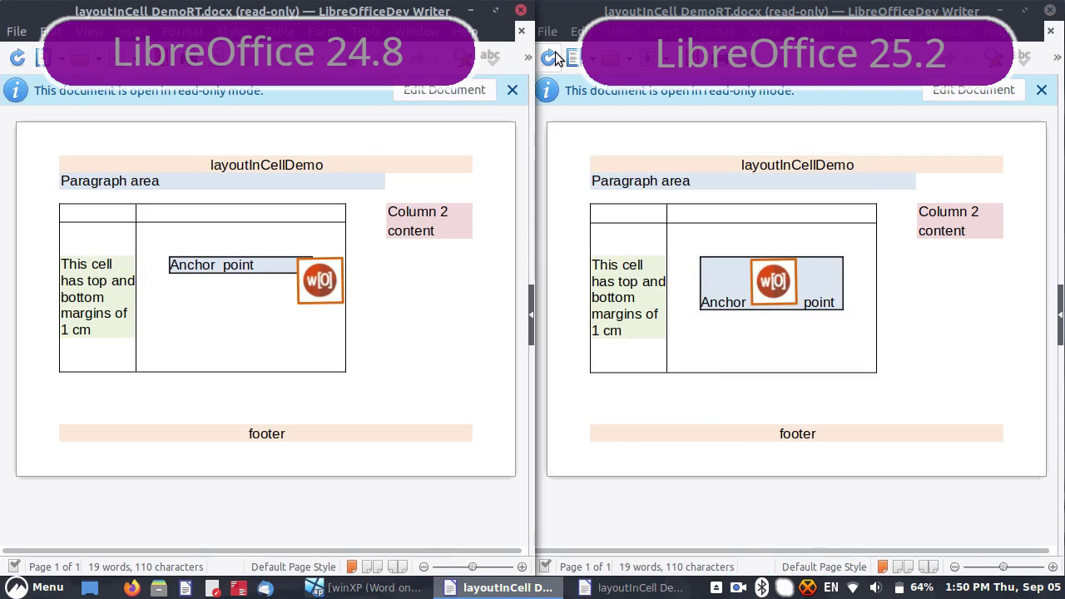
pyautogui.click(555, 54)
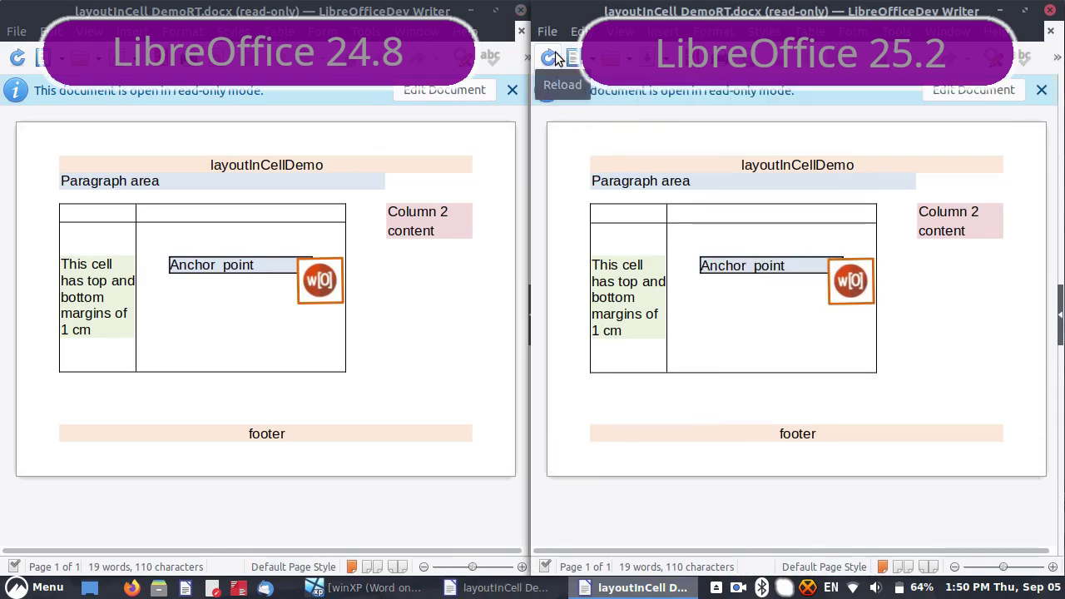
pyautogui.click(341, 591)
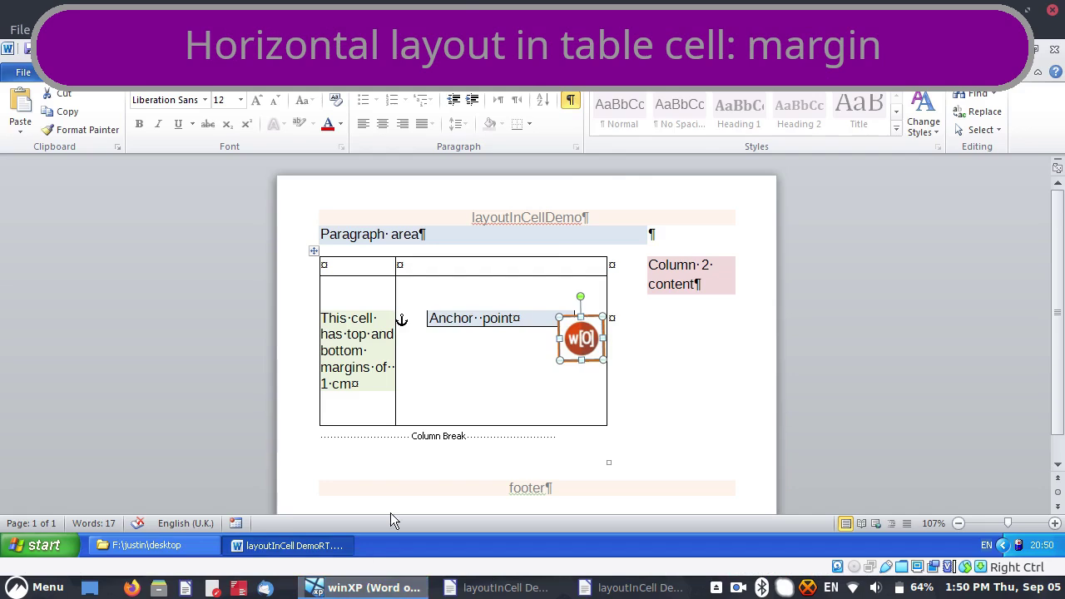
# - Make the logo's right alignment relative to Margin and turn off Layout in table cell
pyautogui.rightClick(560, 353)
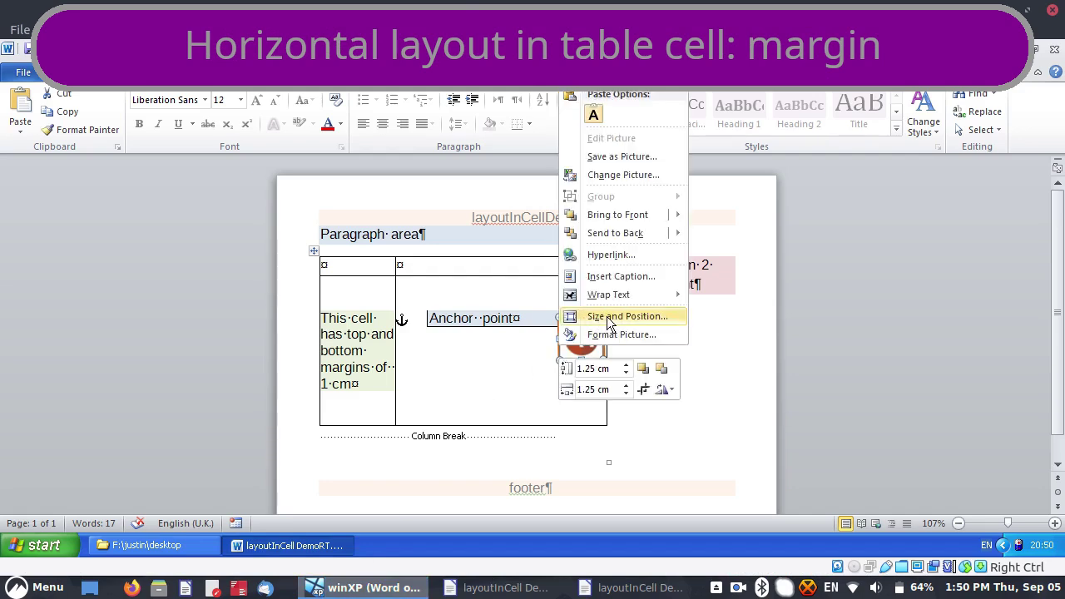
pyautogui.click(610, 317)
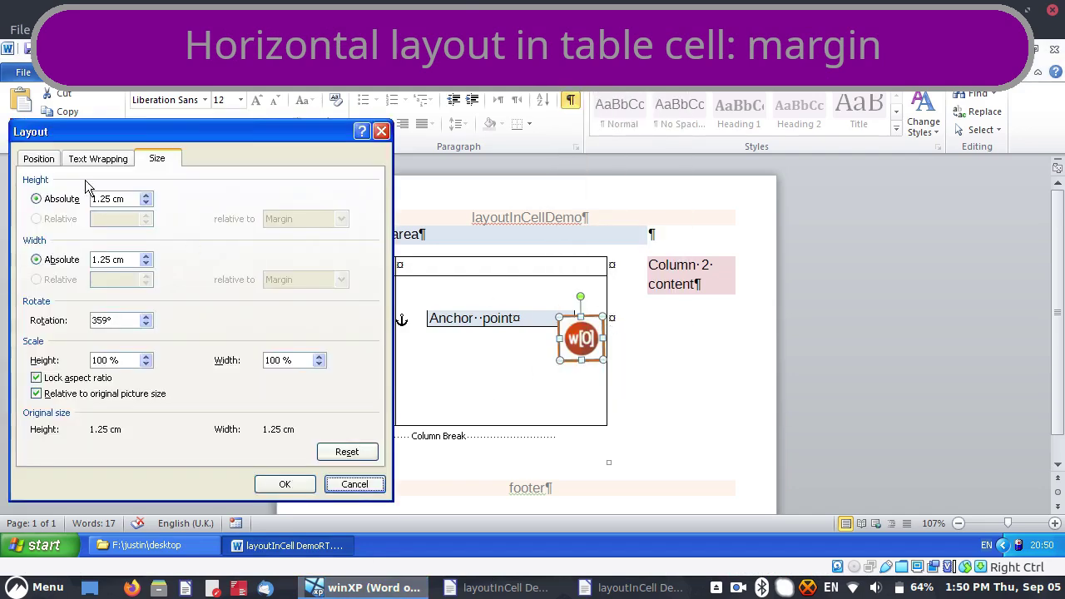
pyautogui.click(39, 158)
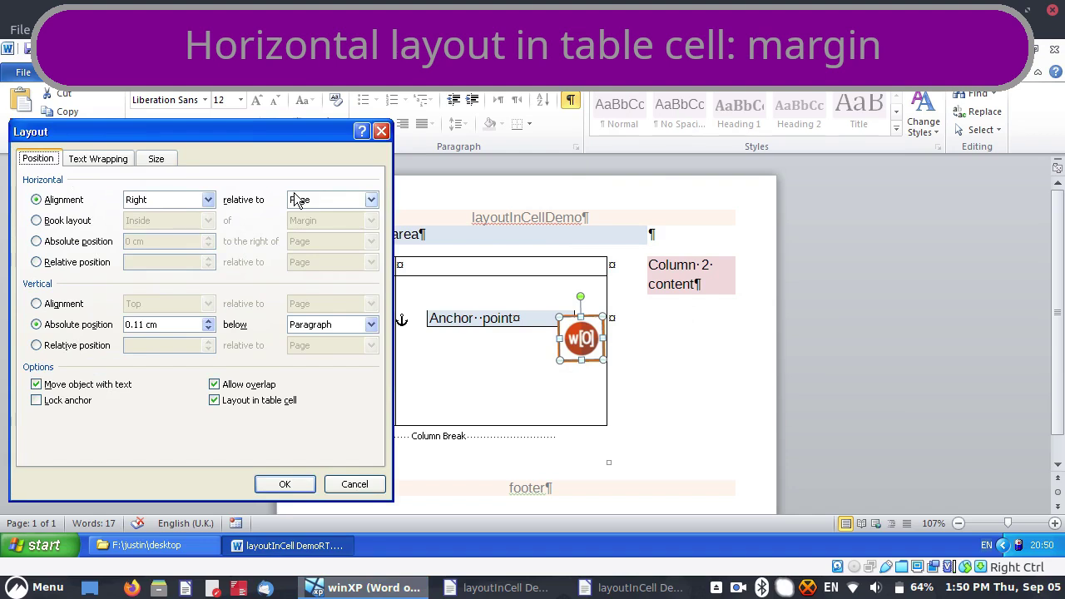
pyautogui.click(368, 198)
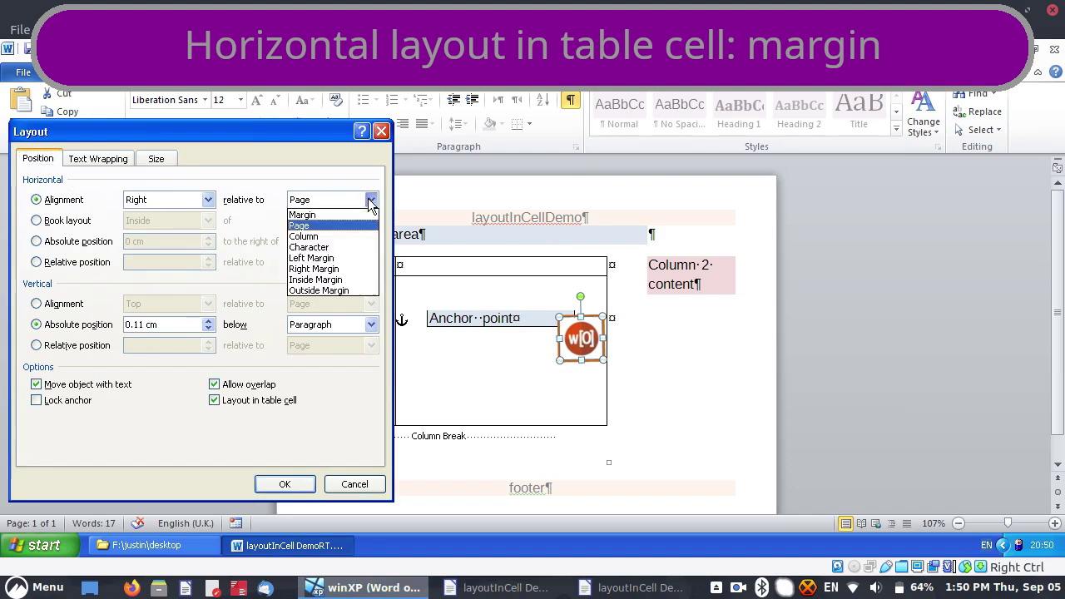
pyautogui.click(323, 214)
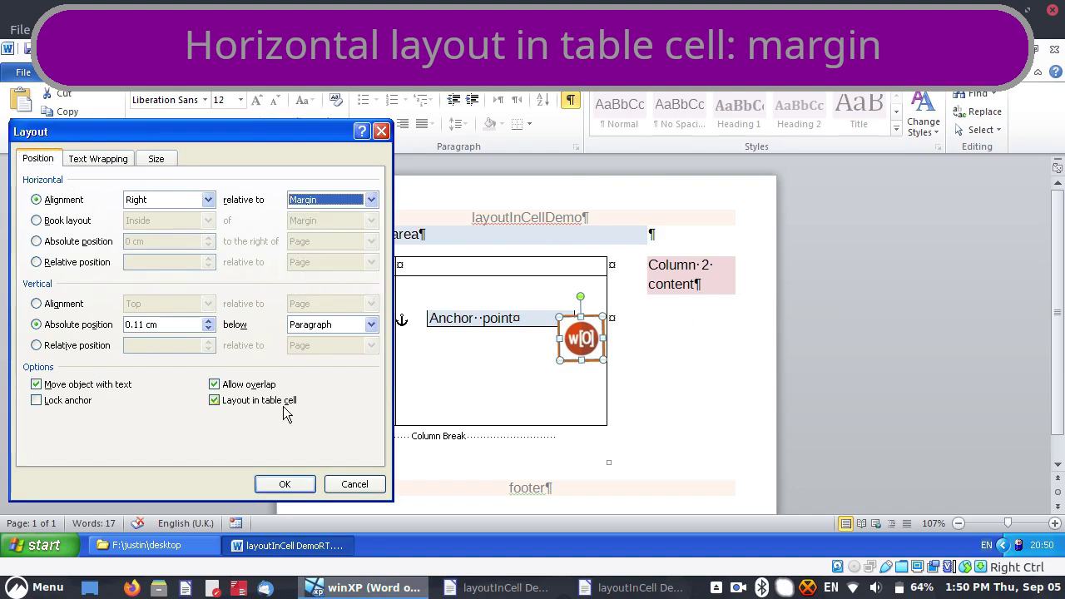
pyautogui.click(241, 402)
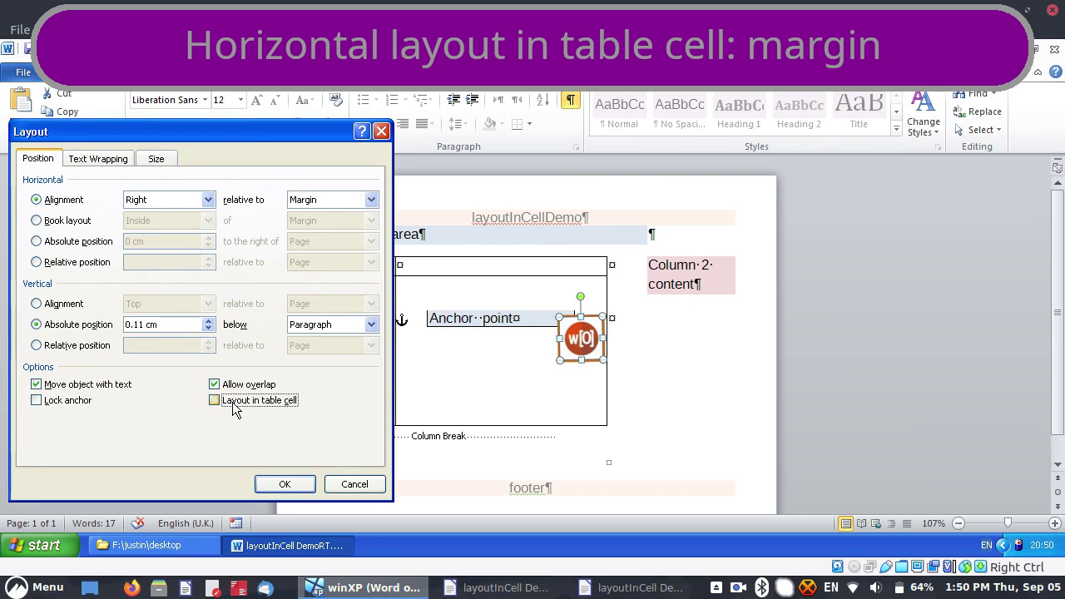
pyautogui.click(285, 484)
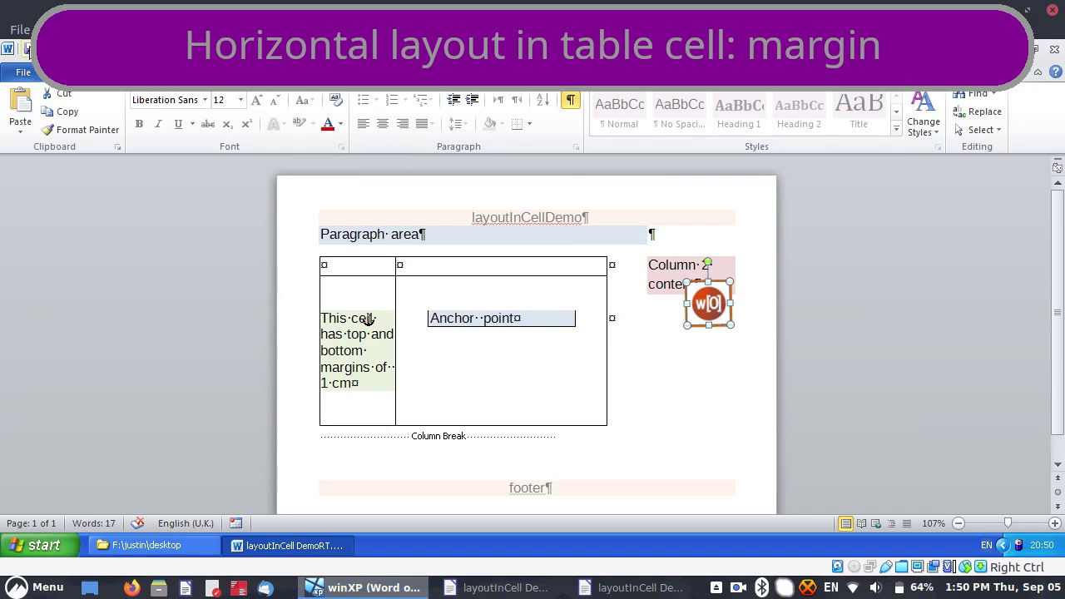
# - Reload the document in LibreOffice 24.8 and 25.2 to compare, then return to Word
pyautogui.click(349, 589)
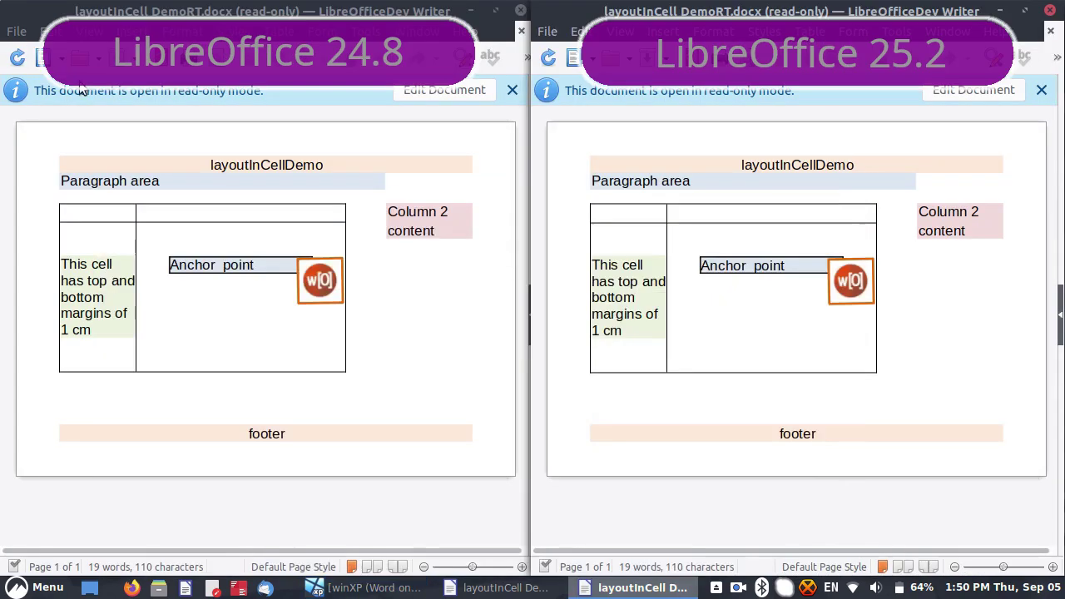
pyautogui.click(22, 60)
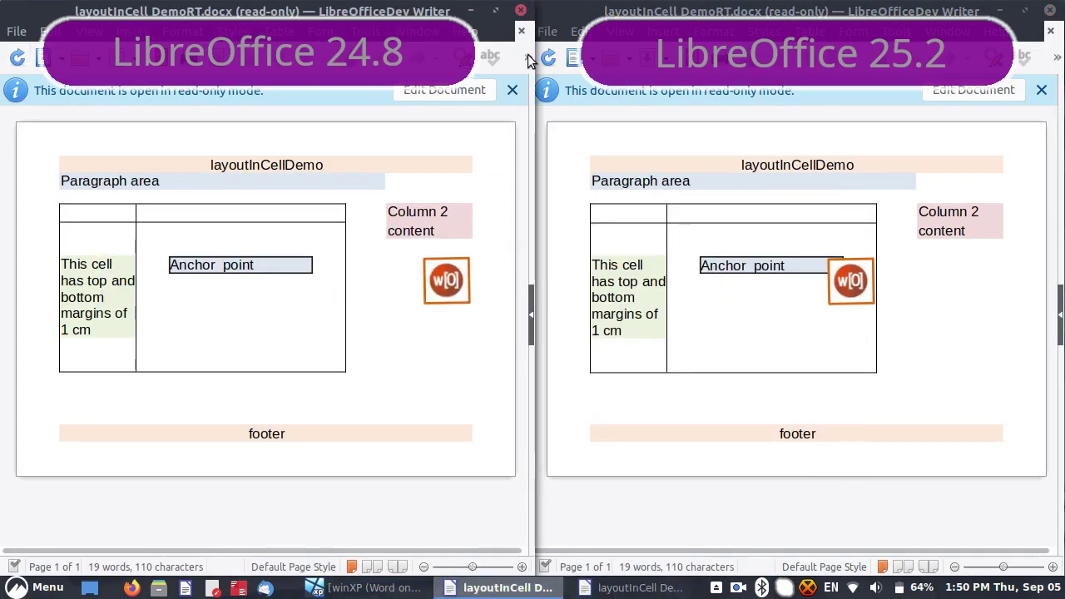
pyautogui.click(551, 61)
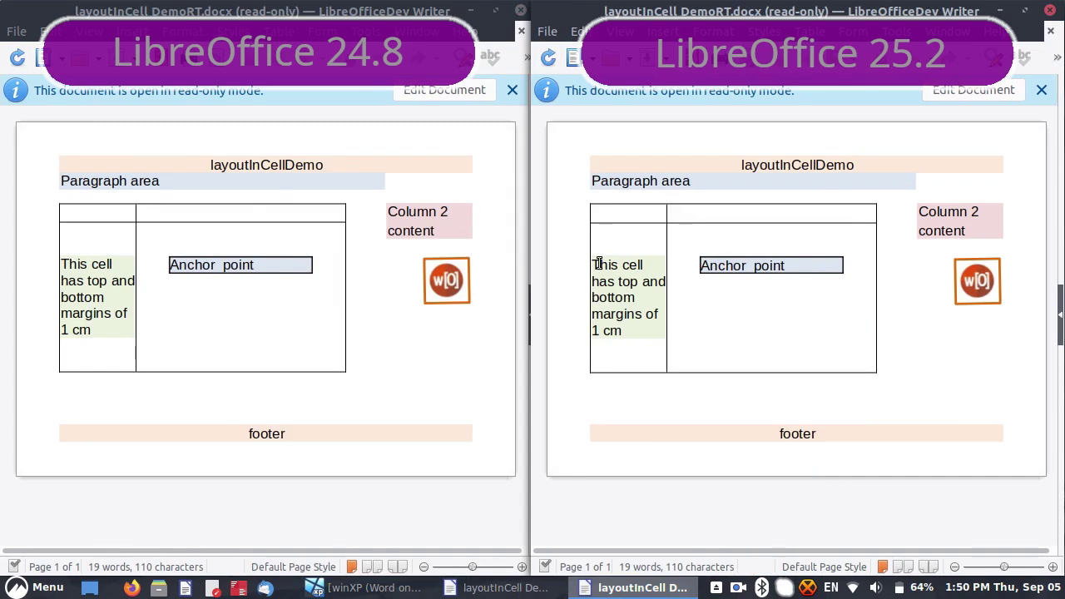
pyautogui.click(378, 591)
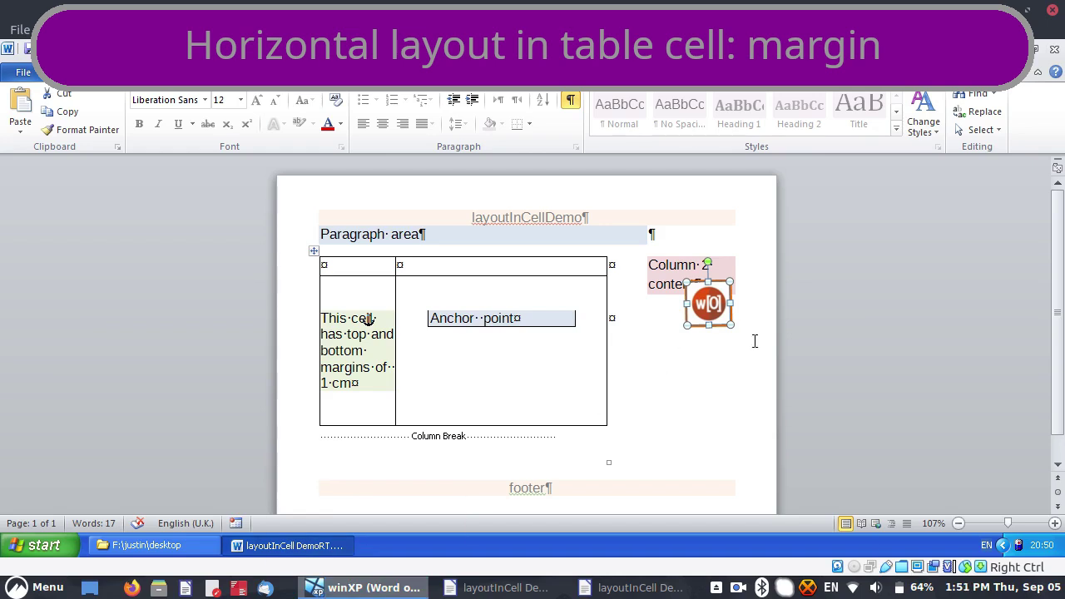
# - Turn Layout in table cell back on for the right-aligned logo
pyautogui.rightClick(696, 325)
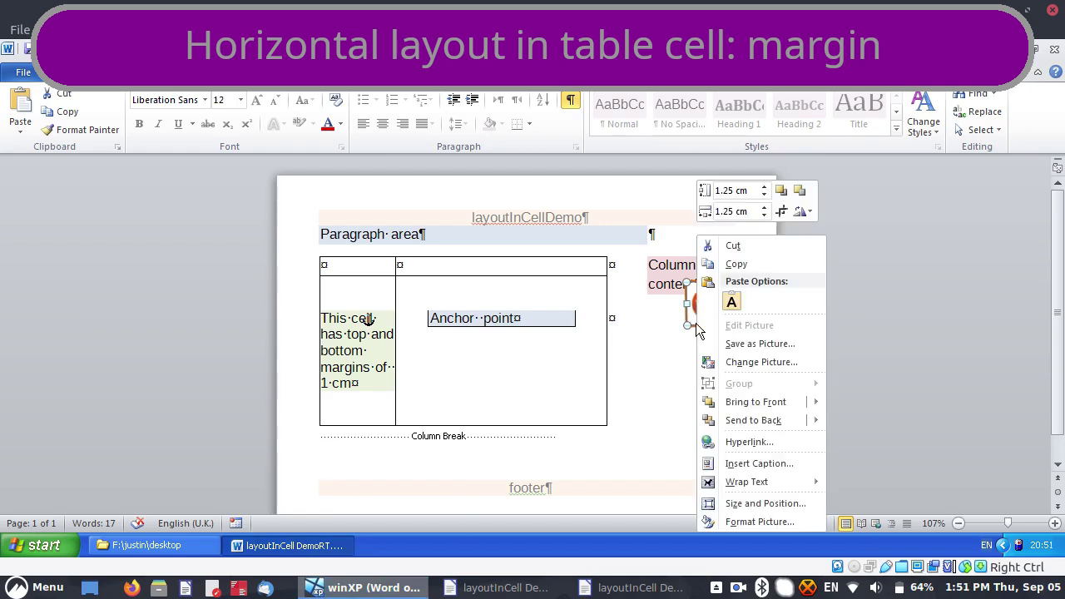
pyautogui.click(732, 504)
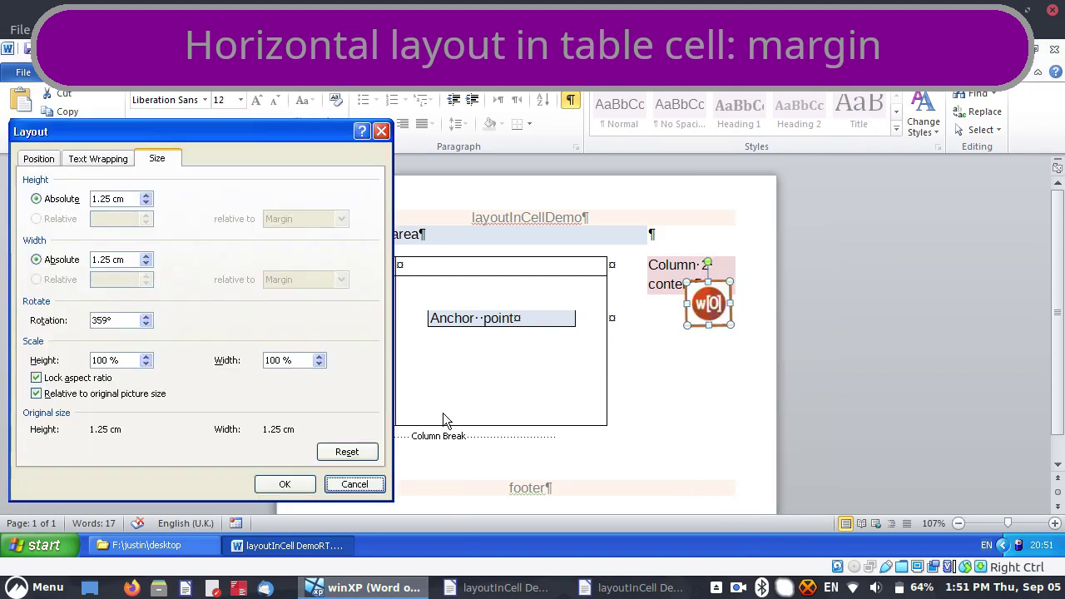
pyautogui.click(39, 159)
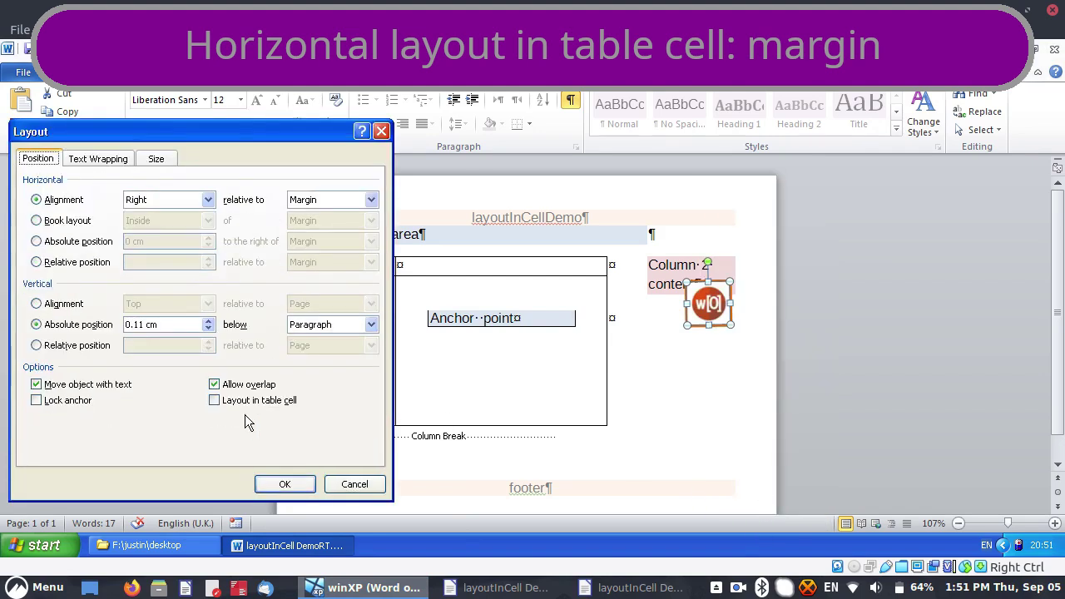
pyautogui.click(269, 399)
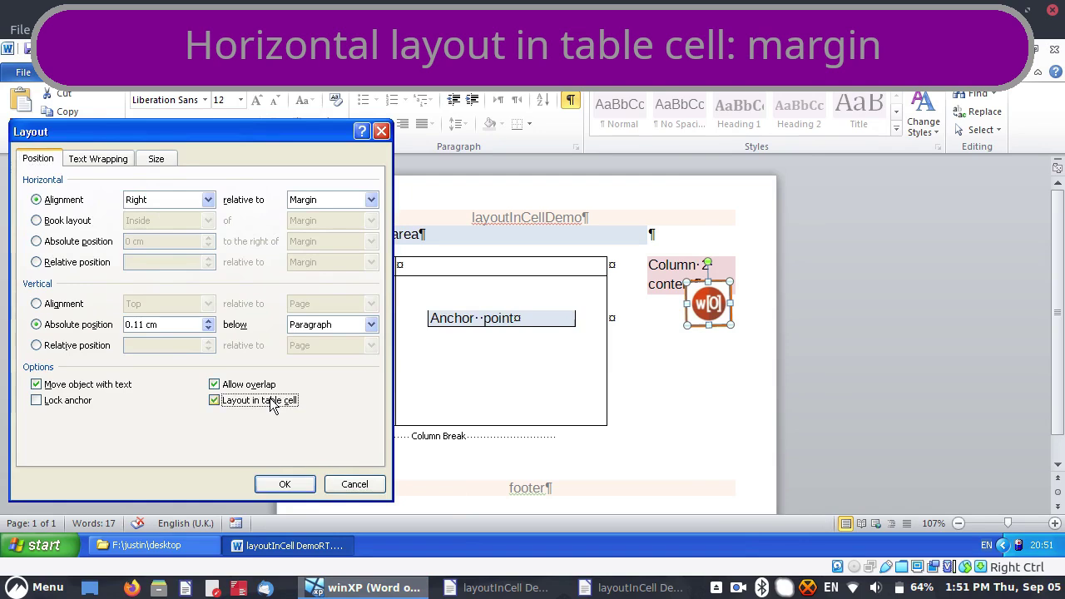
pyautogui.click(287, 483)
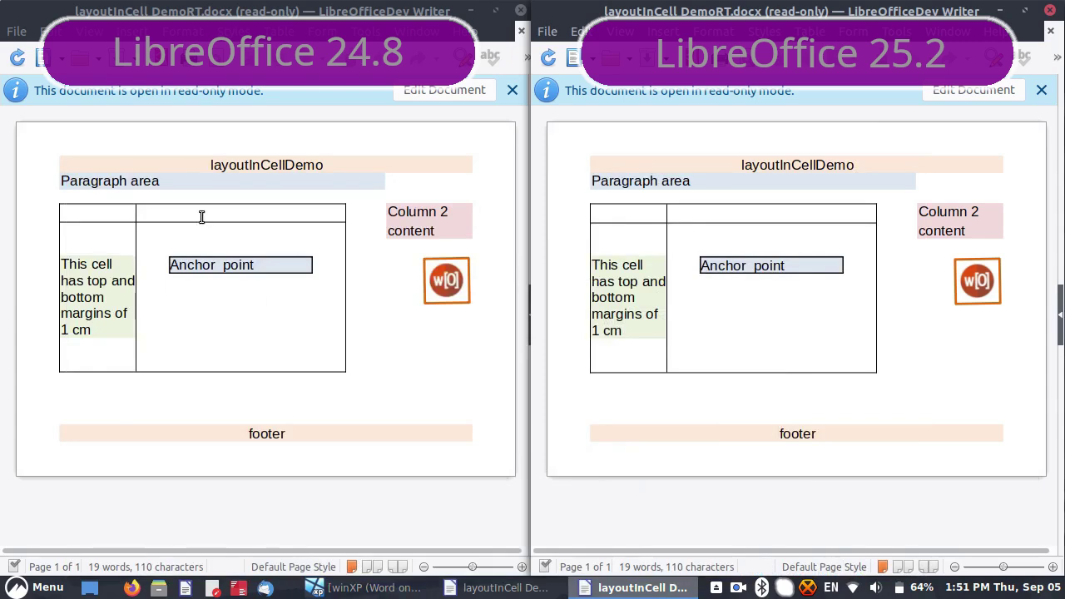
# - Reload the document in LibreOffice 24.8 and 25.2 to compare, then return to Word
pyautogui.click(17, 56)
pyautogui.click(550, 58)
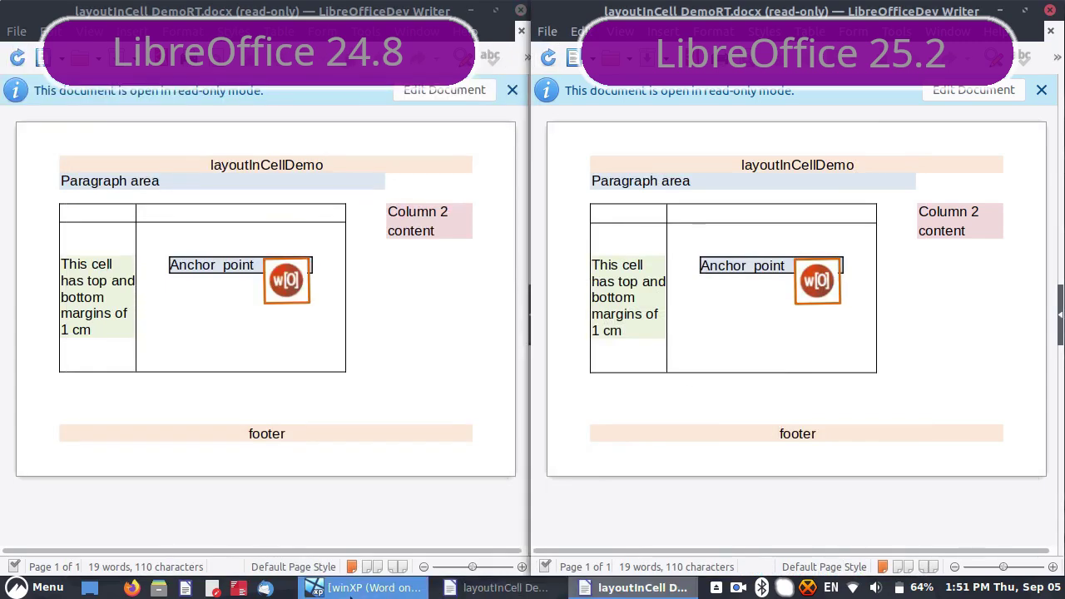
pyautogui.click(366, 588)
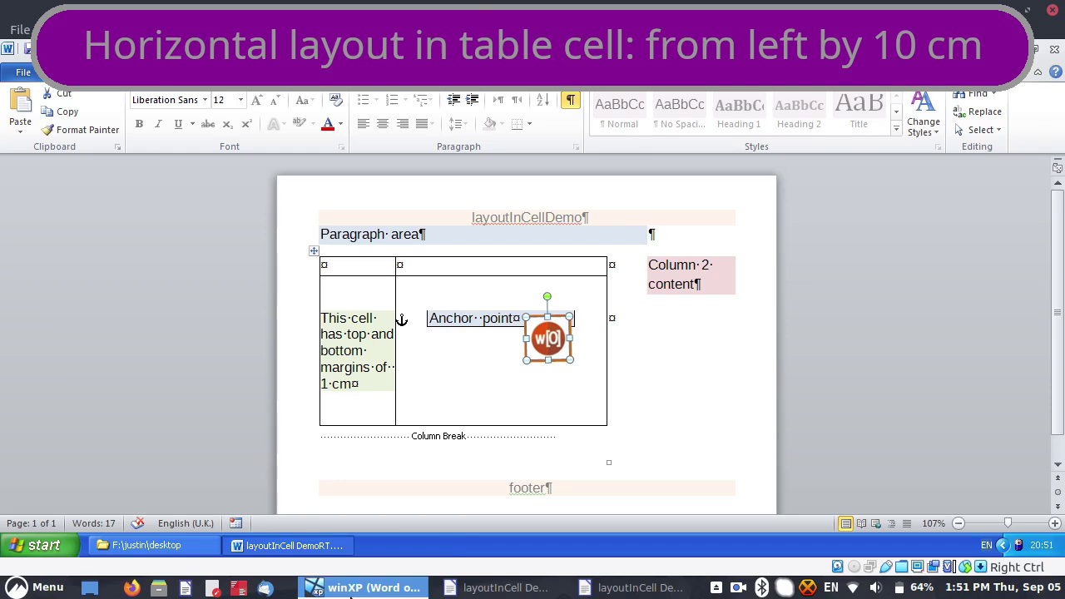
# - Give the logo an absolute horizontal position of 10 cm to the right of Margin
pyautogui.rightClick(540, 364)
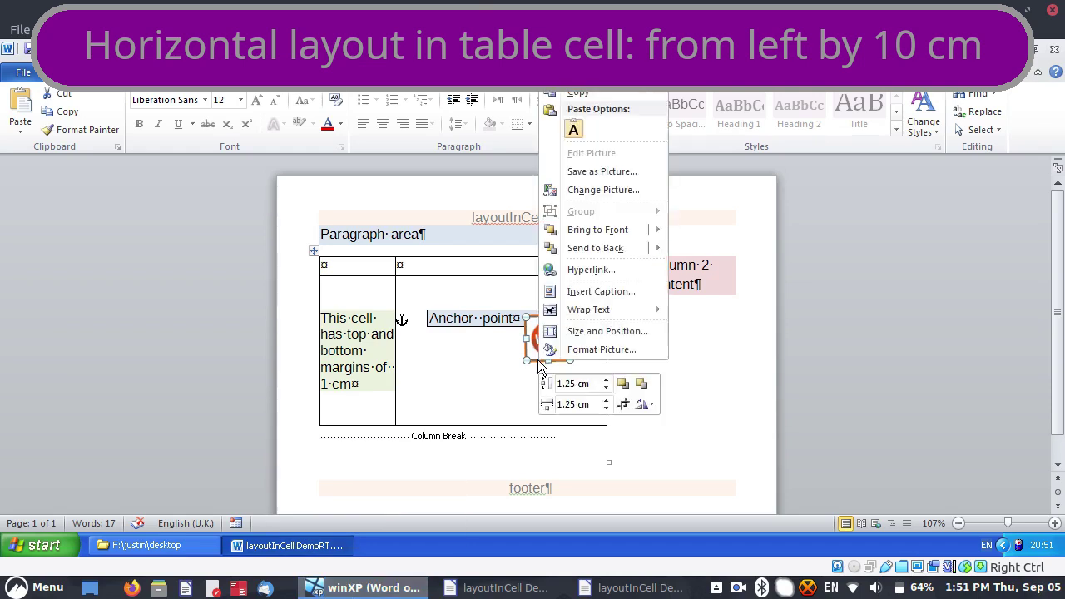
pyautogui.click(595, 332)
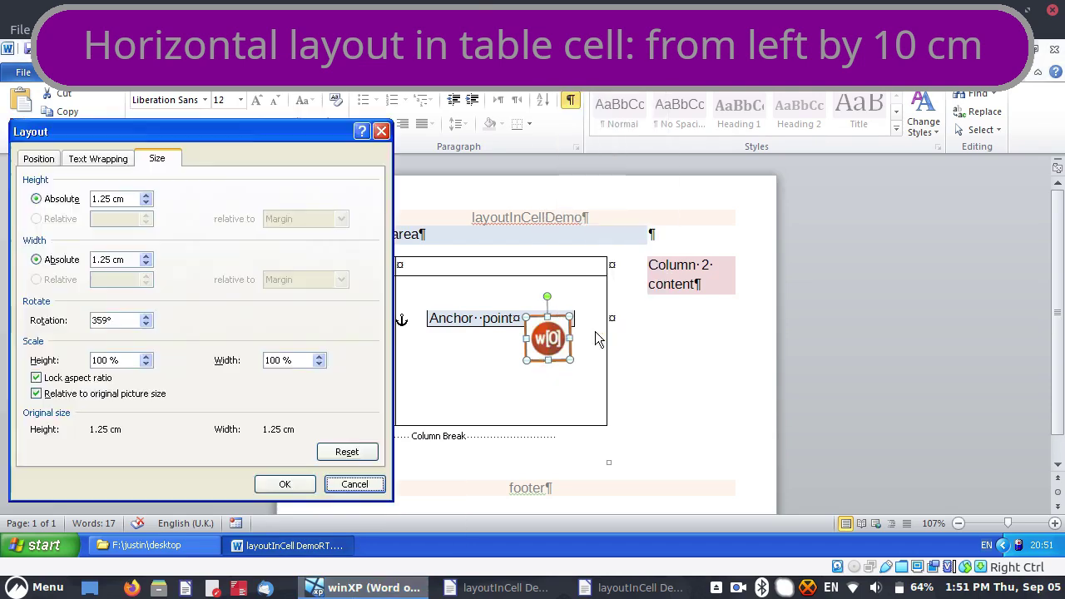
pyautogui.click(39, 159)
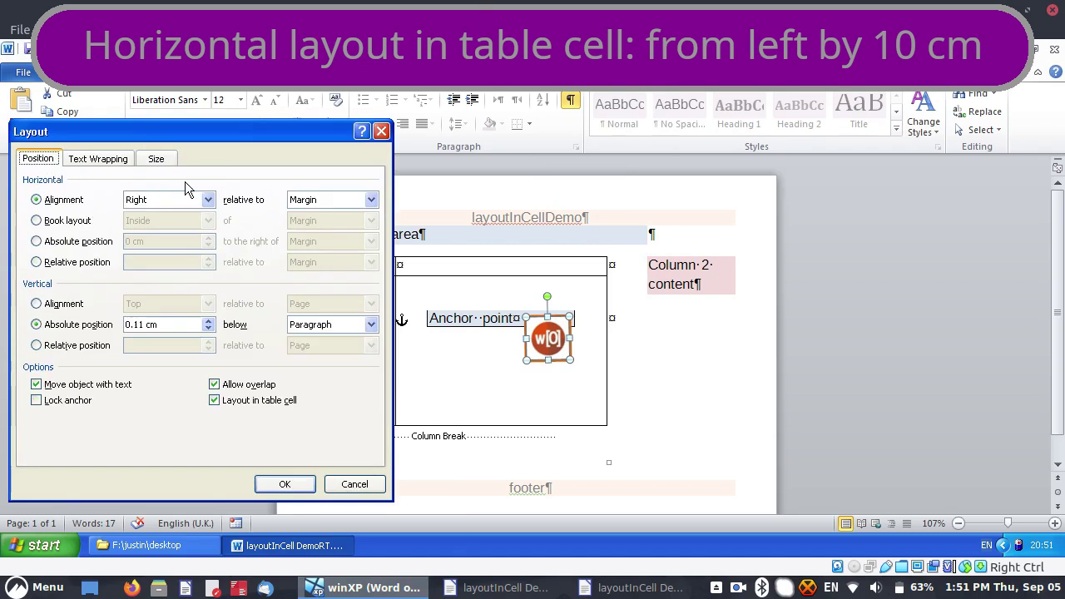
pyautogui.click(371, 200)
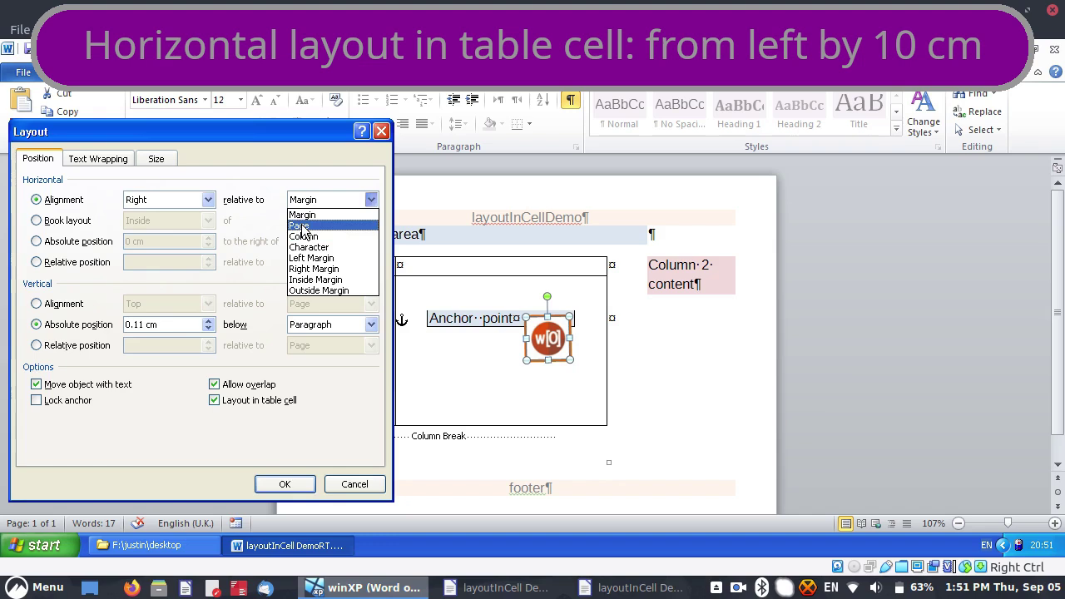
pyautogui.click(50, 246)
pyautogui.click(50, 243)
pyautogui.doubleClick(127, 243)
pyautogui.write('1')
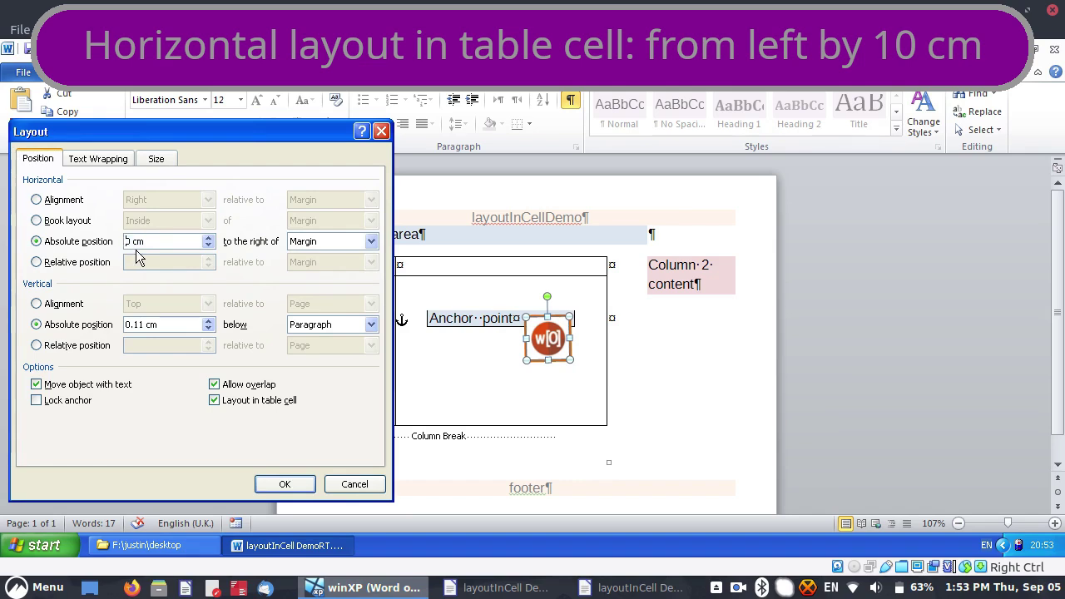
pyautogui.write('10')
pyautogui.click(285, 485)
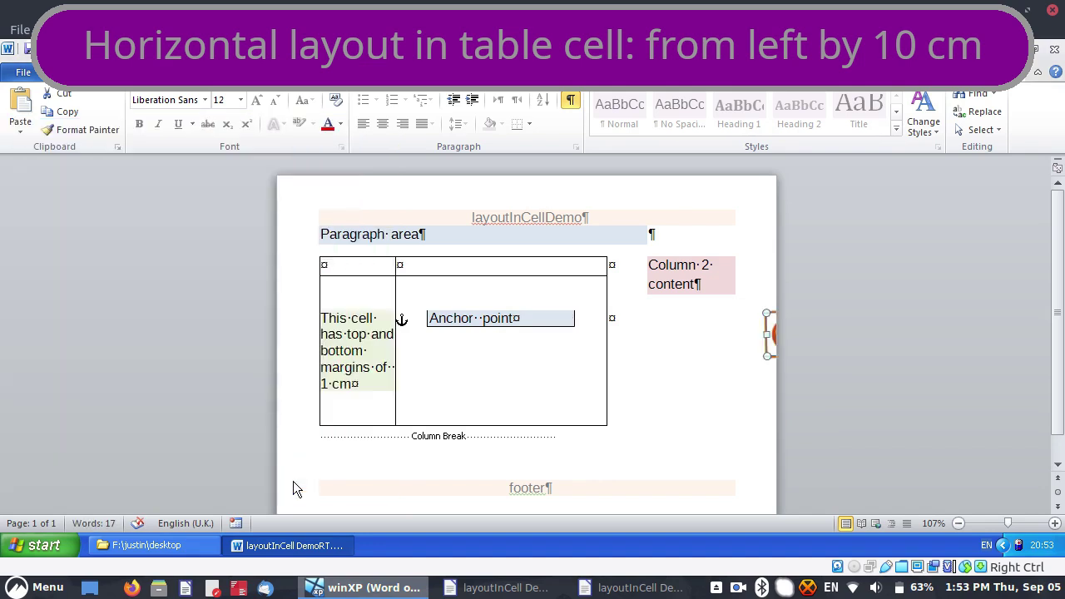
# - Turn off Layout in table cell for the 10 cm-offset logo to see its placement
pyautogui.rightClick(768, 331)
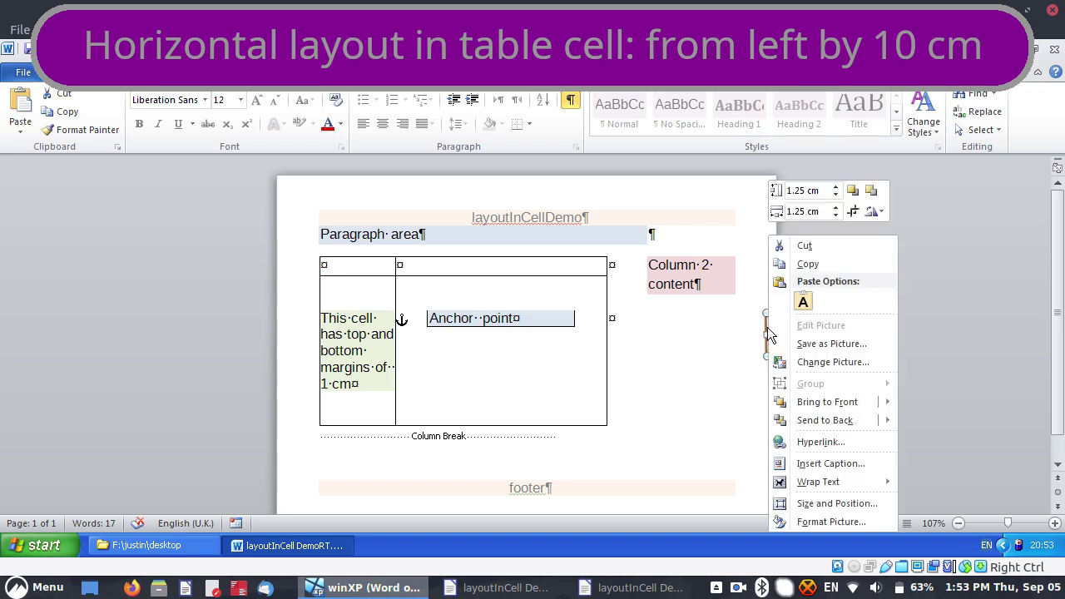
pyautogui.click(803, 503)
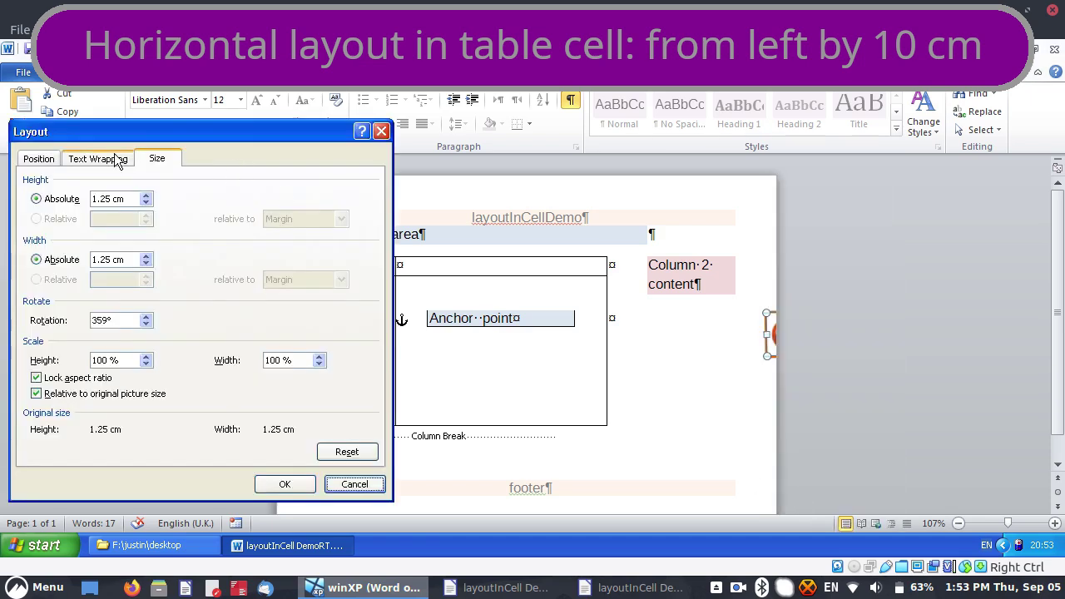
pyautogui.click(40, 159)
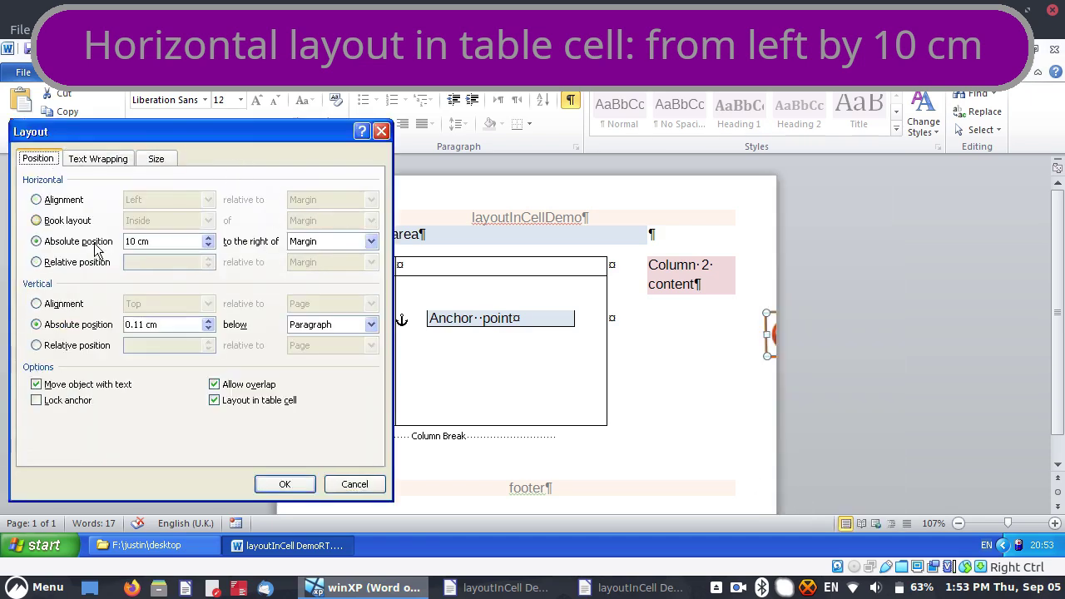
pyautogui.click(233, 403)
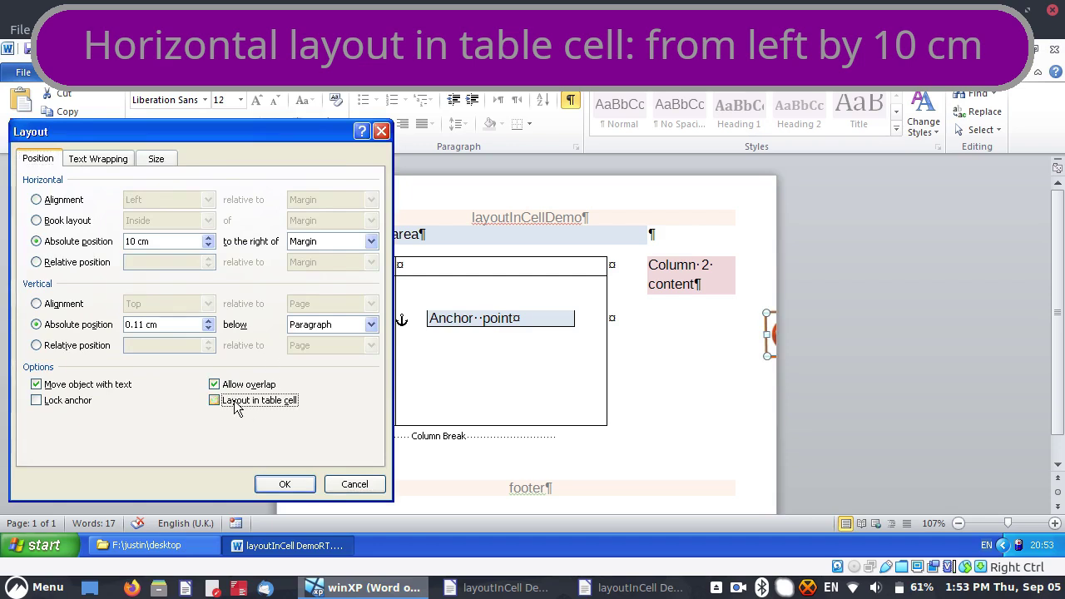
pyautogui.click(285, 483)
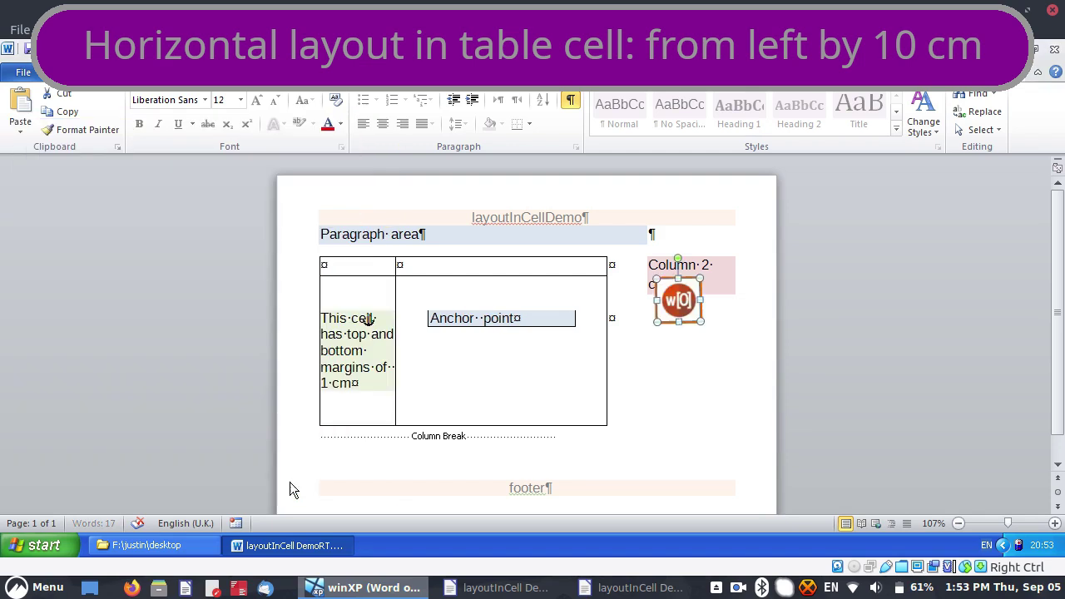
# - Turn Layout in table cell back on for the logo, then bring up LibreOffice
pyautogui.rightClick(665, 319)
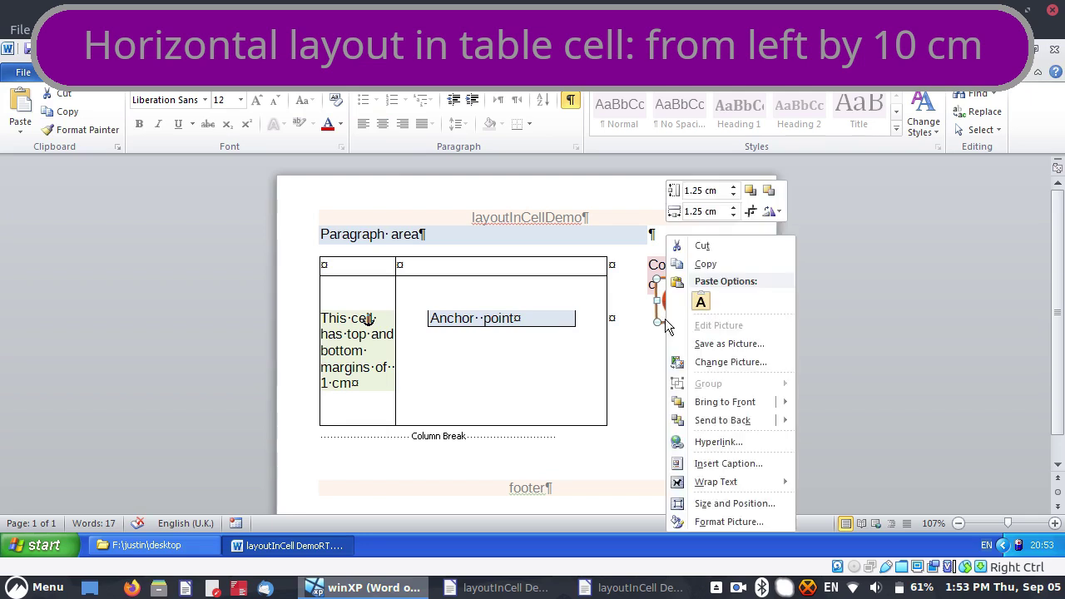
pyautogui.click(731, 504)
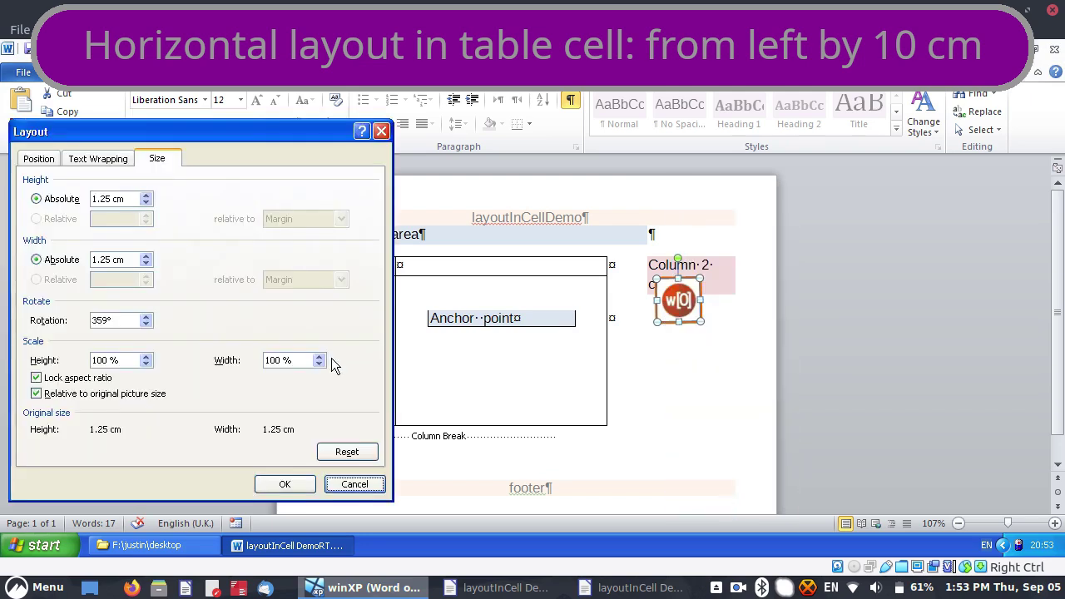
pyautogui.click(39, 159)
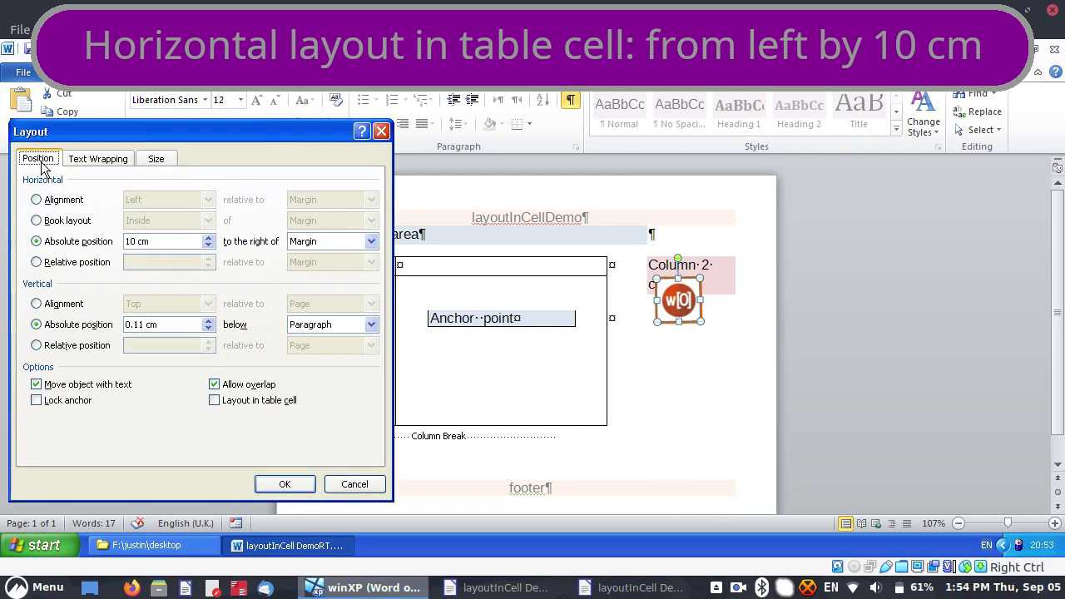
pyautogui.click(256, 402)
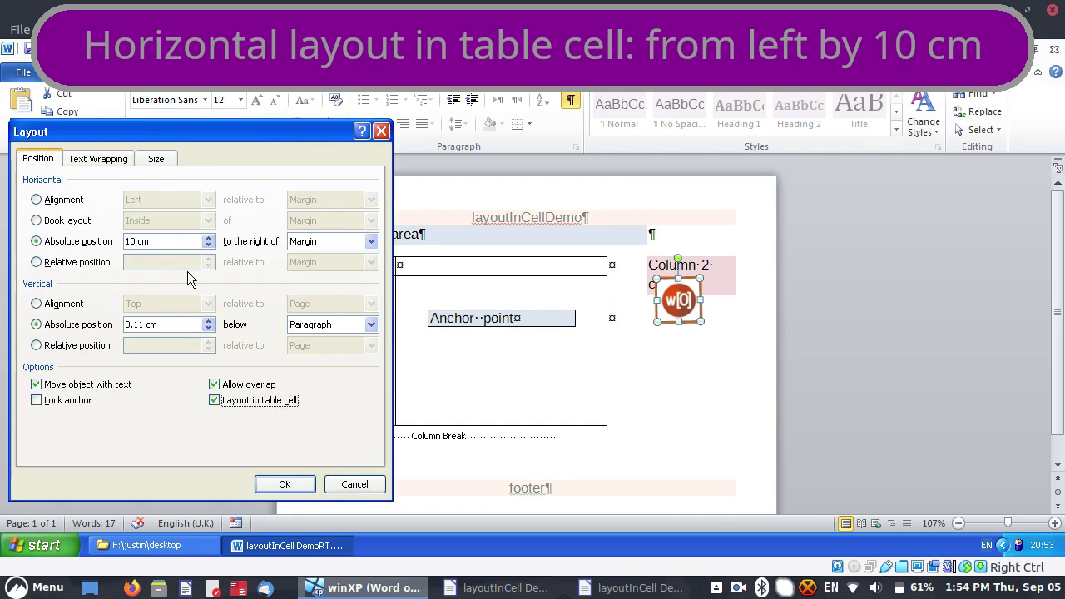
pyautogui.click(283, 484)
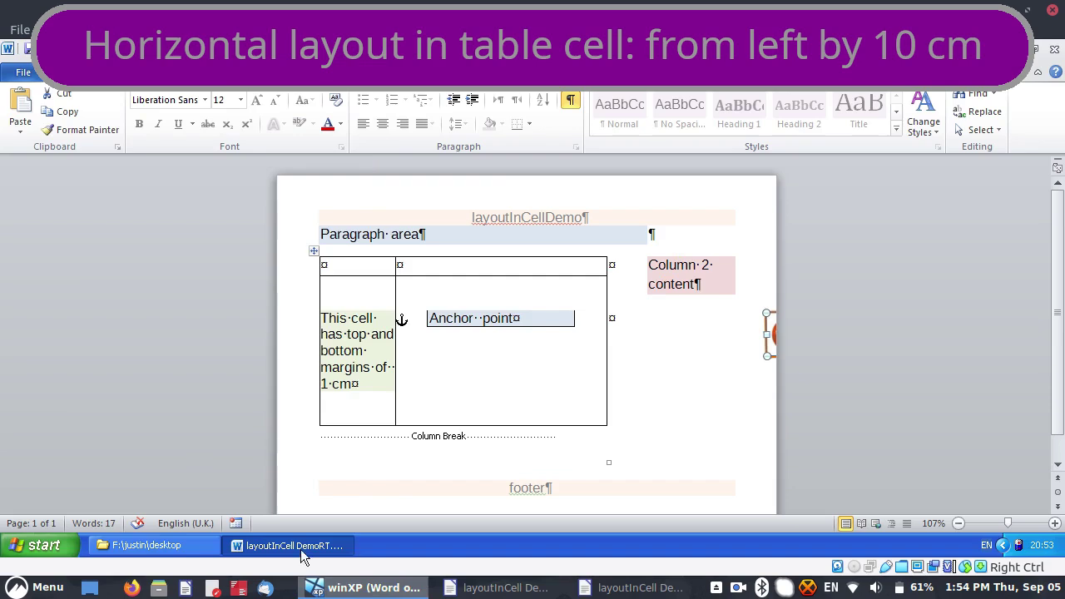
pyautogui.click(350, 588)
# - Reload the document in LibreOffice 24.8 and 25.2, then return to Word 2010
pyautogui.click(22, 59)
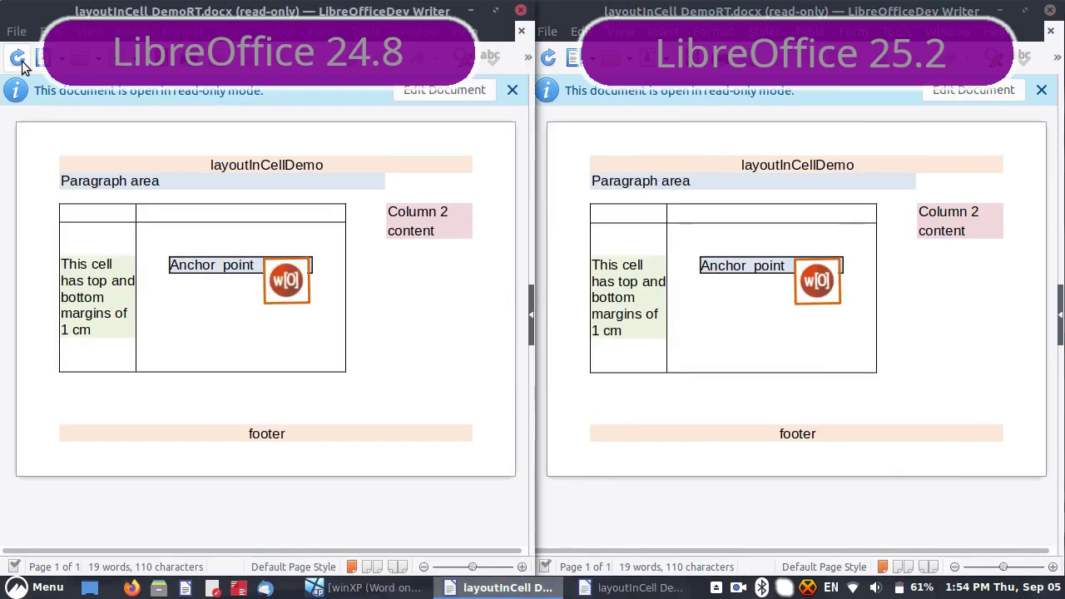
pyautogui.click(552, 60)
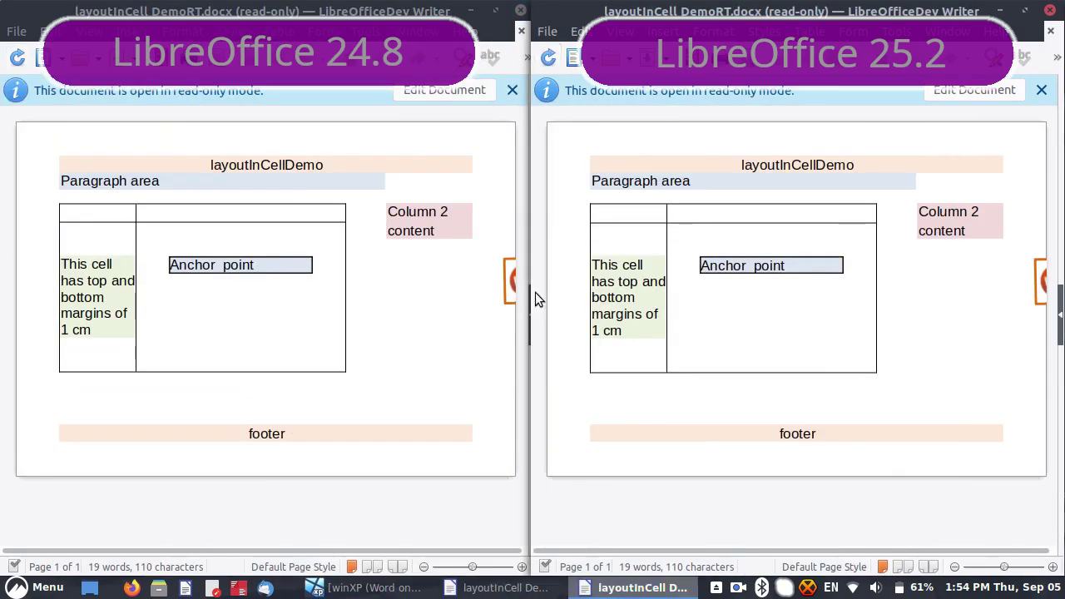
pyautogui.click(387, 589)
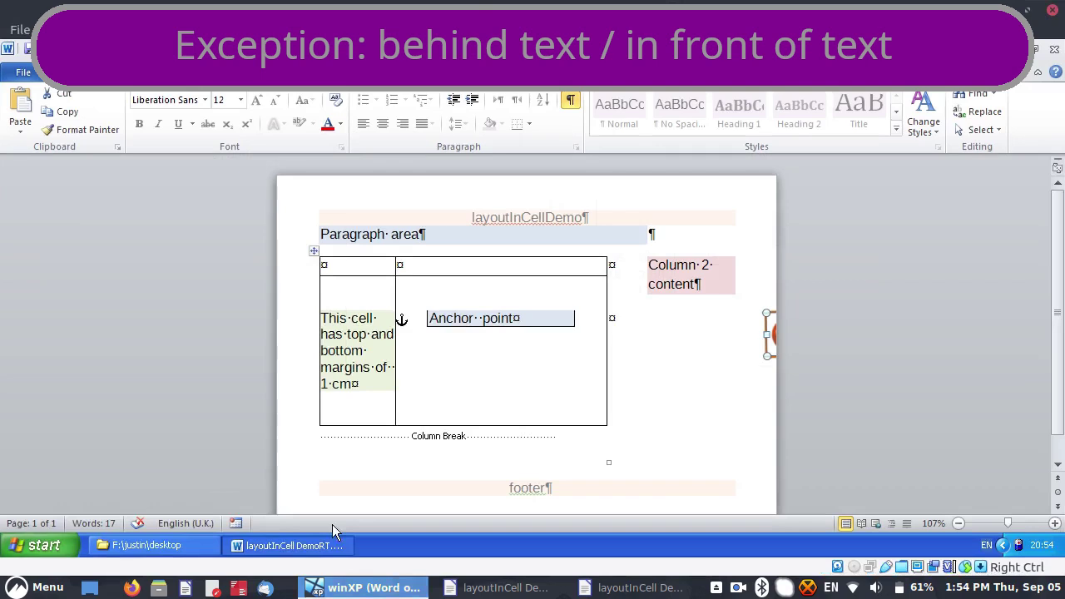
# - Set the logo picture's text wrapping to Square in its Size and Position settings
pyautogui.rightClick(767, 324)
pyautogui.click(817, 500)
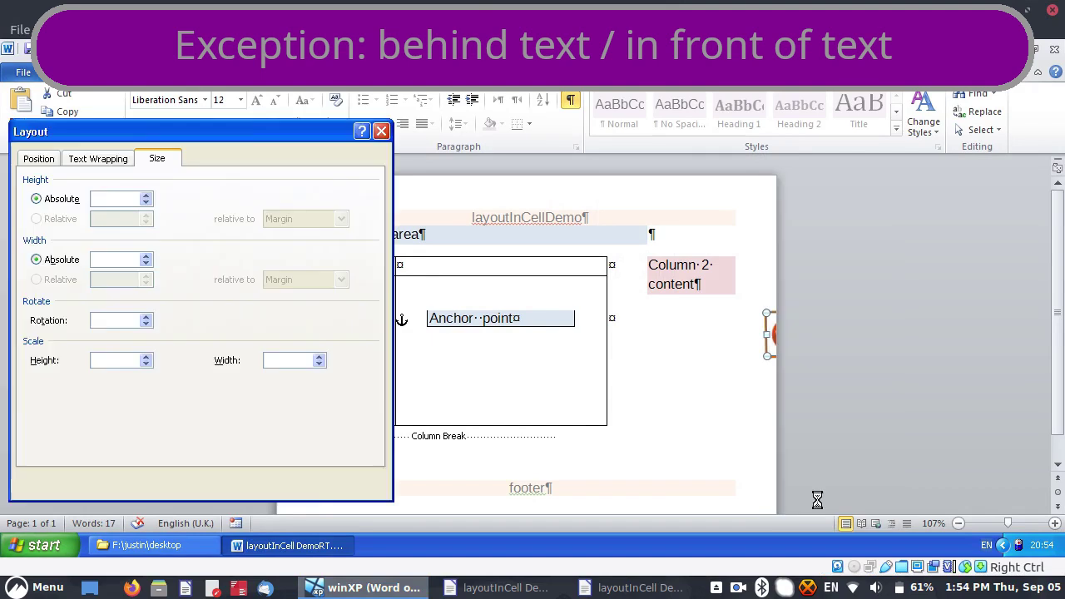
pyautogui.click(98, 161)
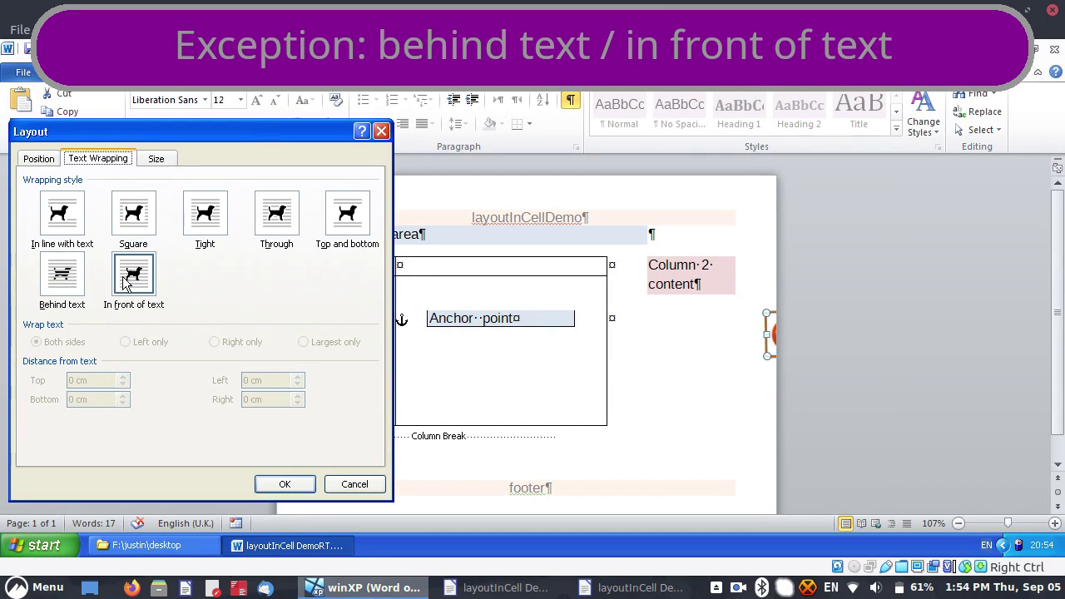
pyautogui.click(131, 212)
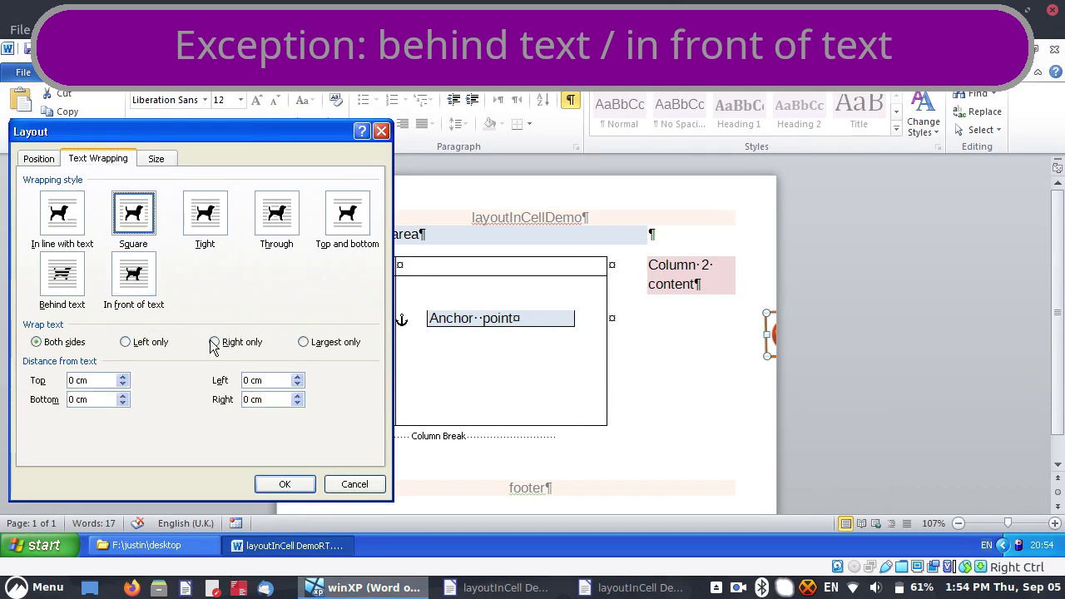
pyautogui.click(283, 485)
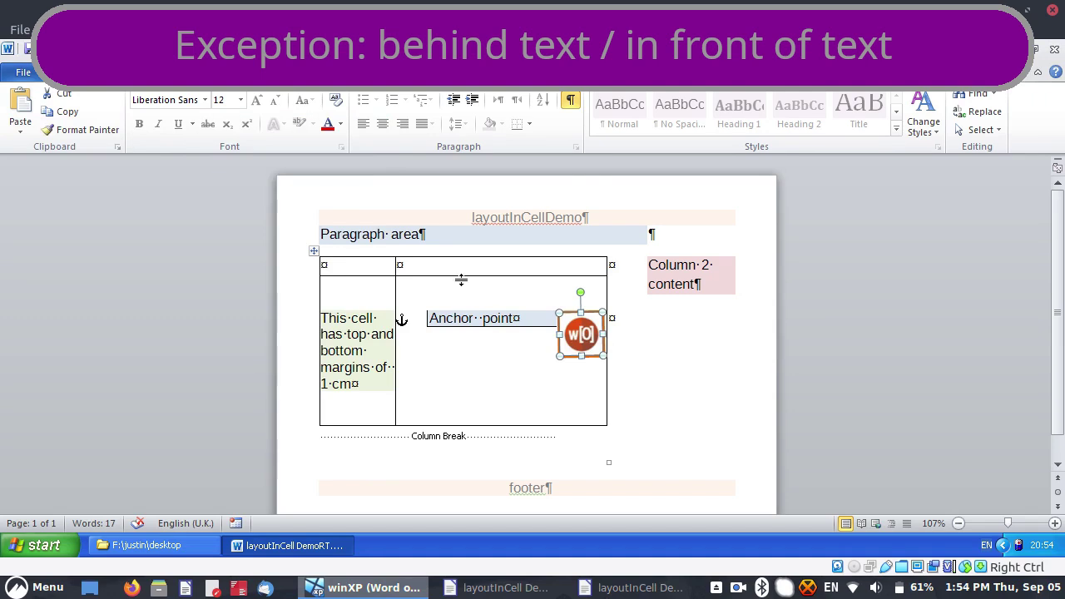
# - Confirm the picture's 10 cm position in the Position tab, leaving it unchanged
pyautogui.rightClick(571, 356)
pyautogui.click(597, 327)
pyautogui.click(35, 158)
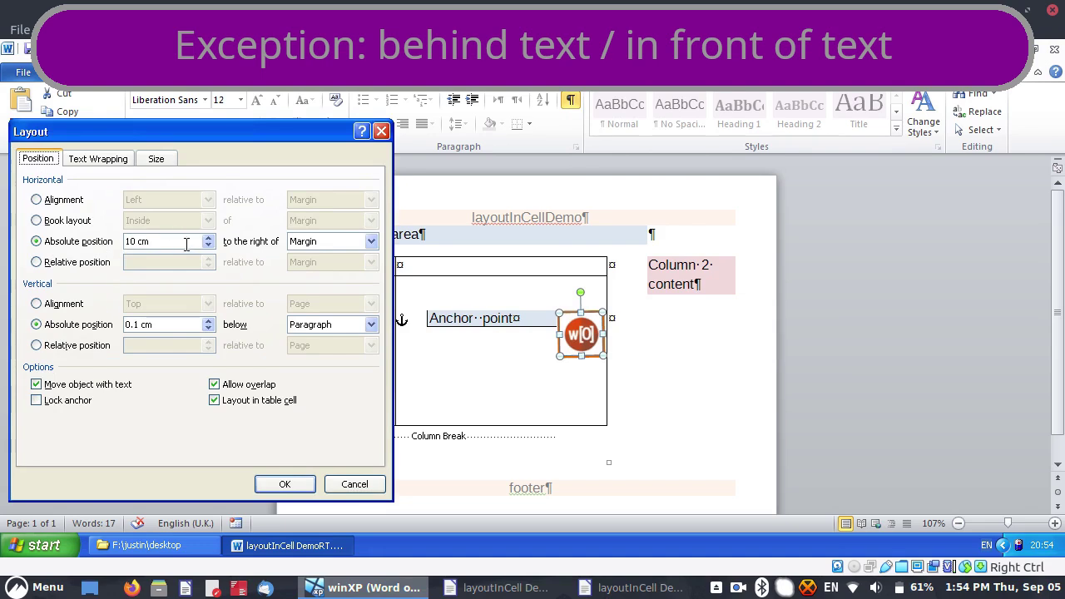
pyautogui.click(284, 484)
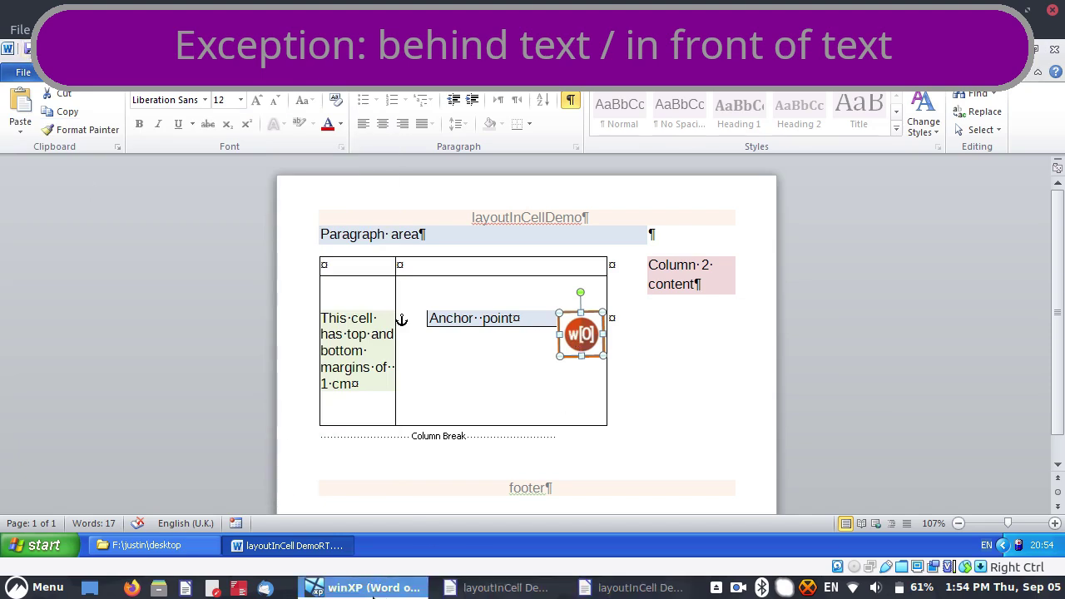
# - Reload the document in both the LibreOffice 24.8 and 25.2 windows
pyautogui.click(372, 591)
pyautogui.click(16, 58)
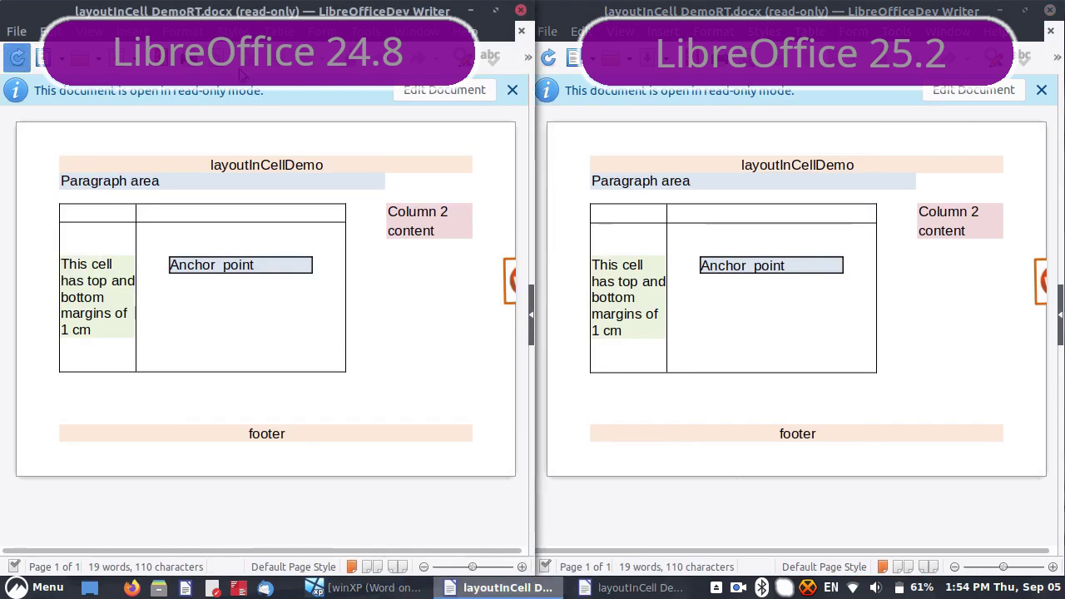
pyautogui.click(550, 58)
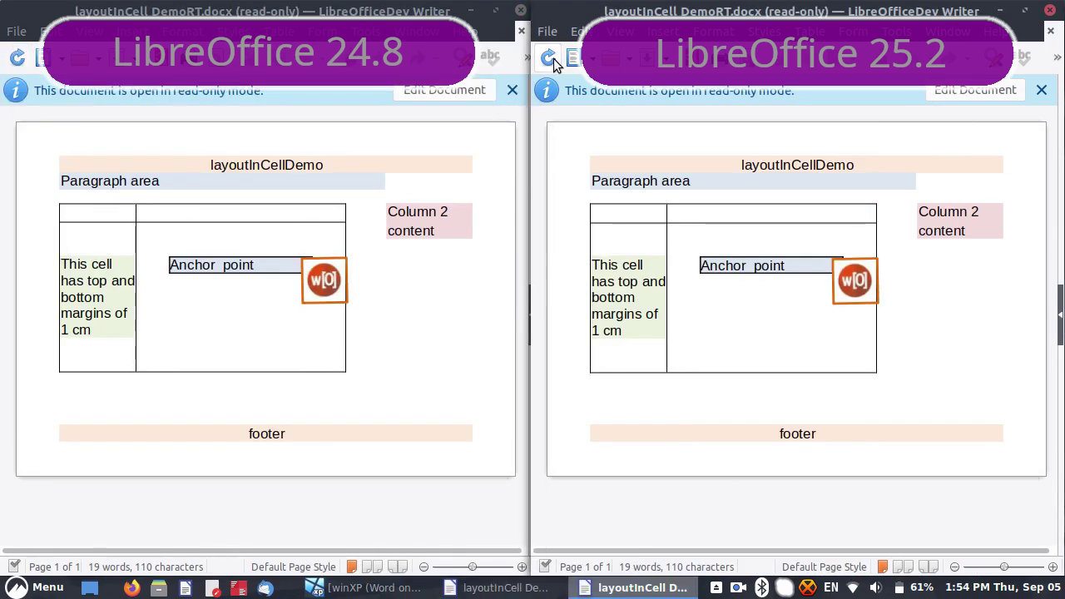